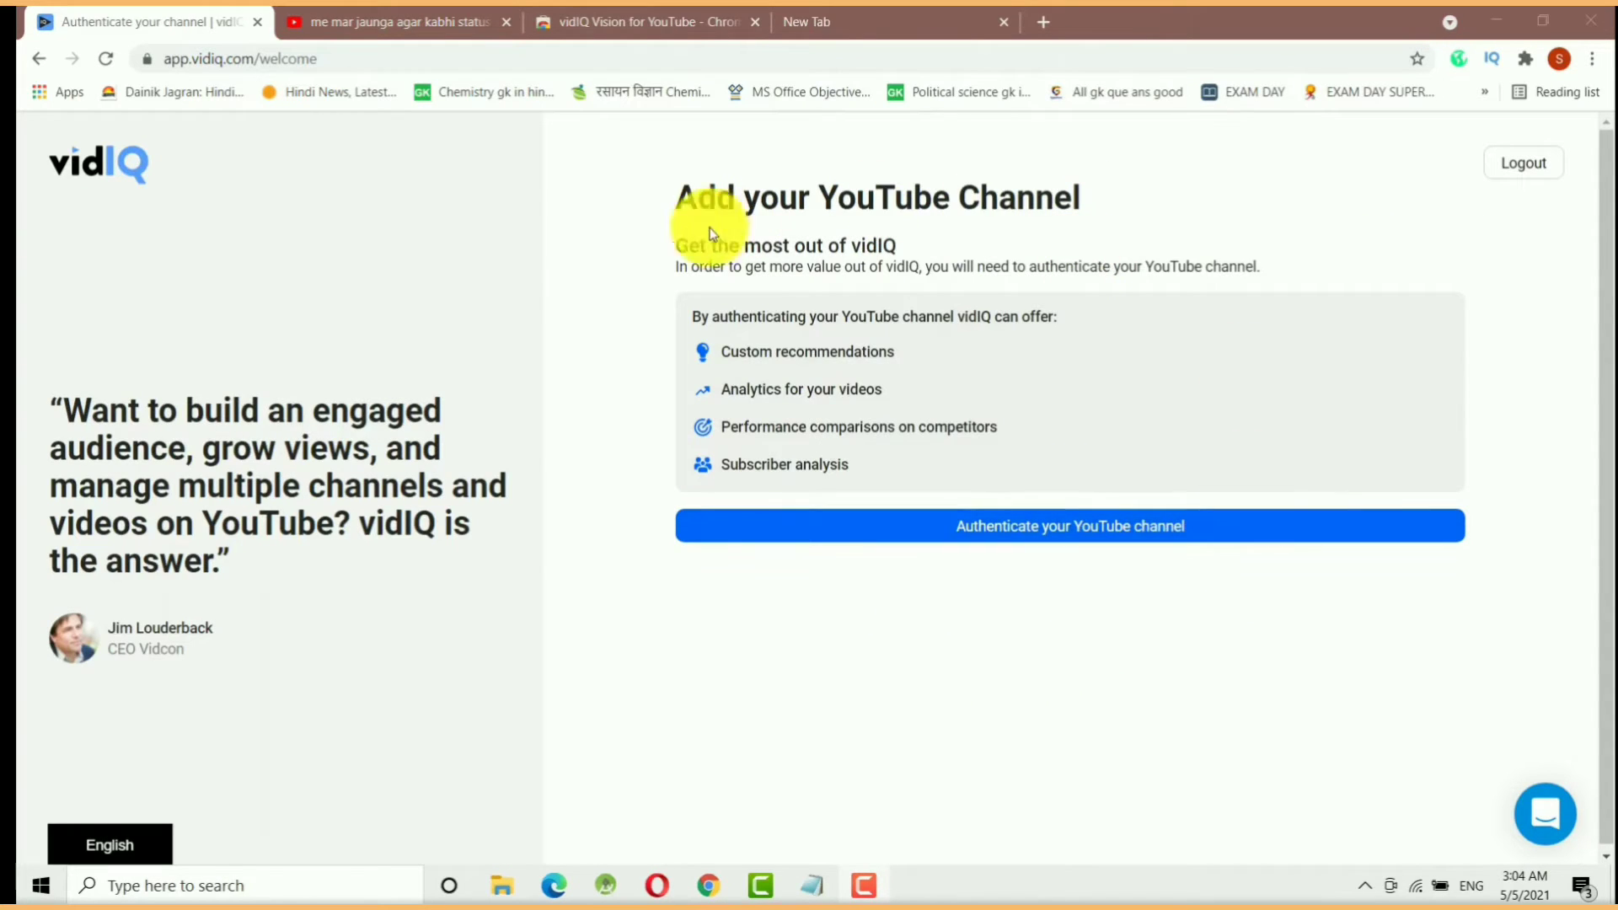
left_click(857, 624)
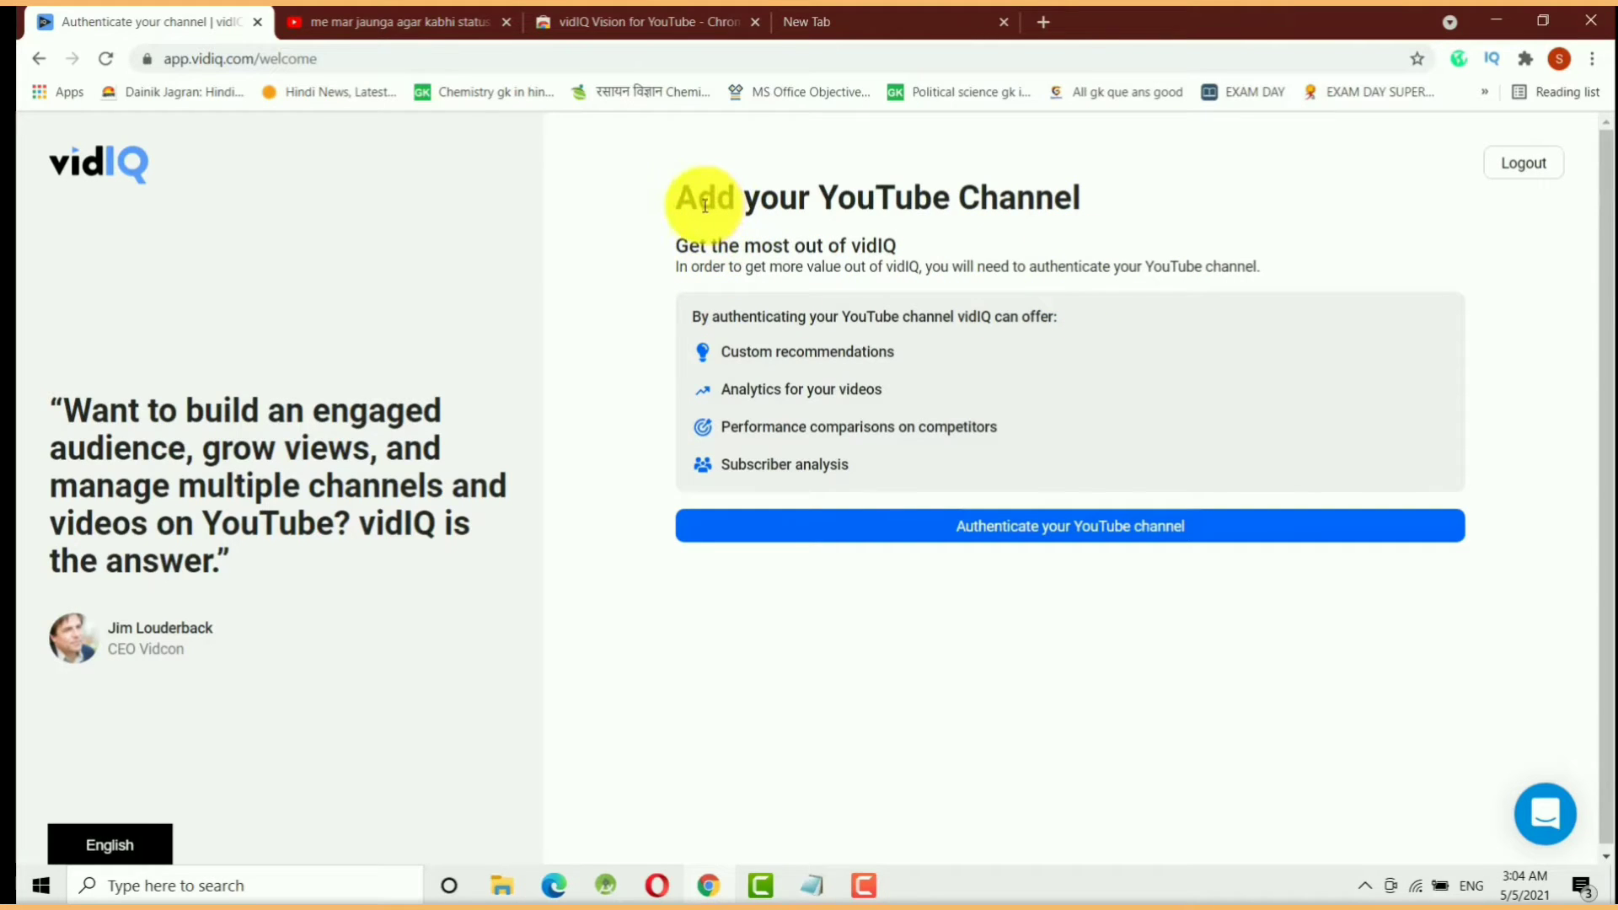
left_click_drag(700, 203, 650, 224)
left_click(1087, 196)
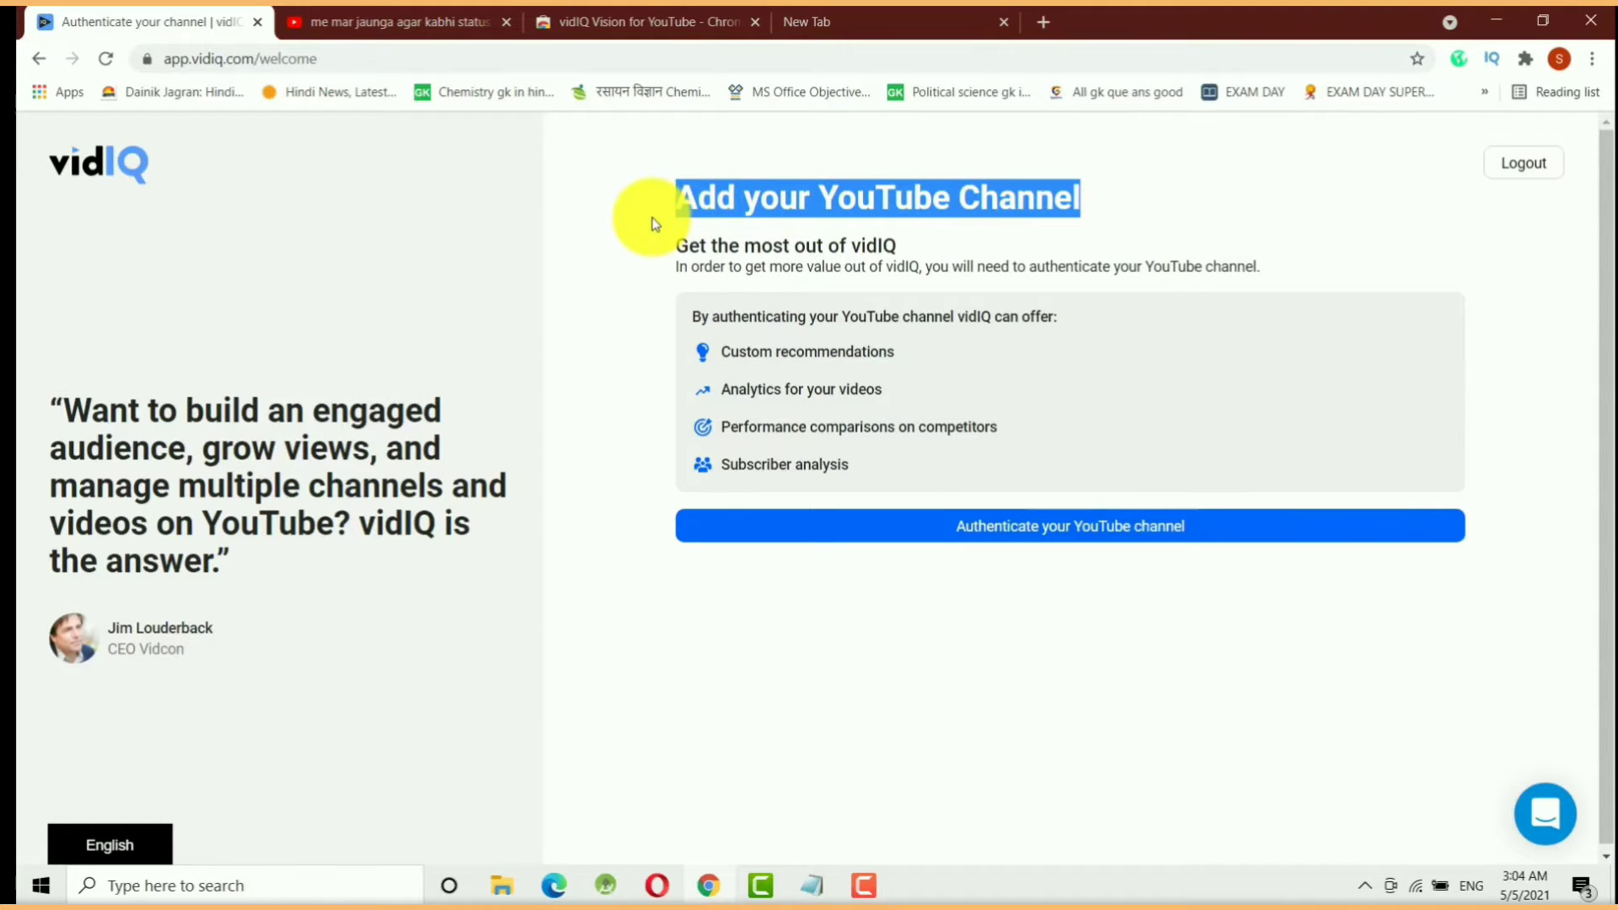
left_click(645, 288)
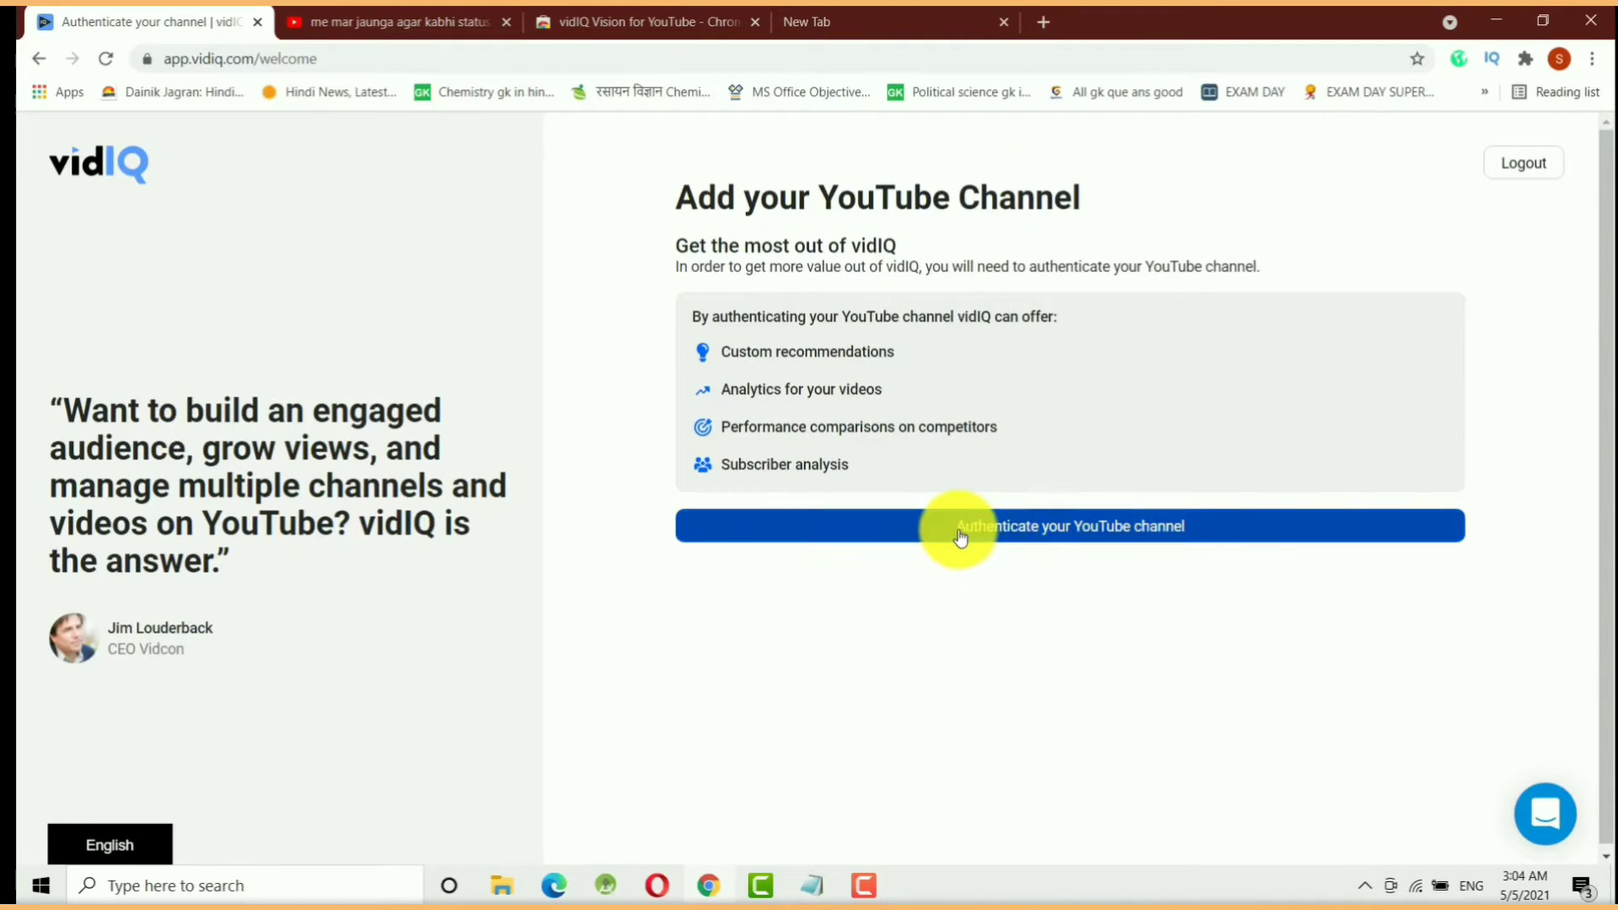
Authenticate the YouTube channel through the personal Google account, choosing the Sporty Feed brand account and allowing vidIQ access
left_click(1060, 534)
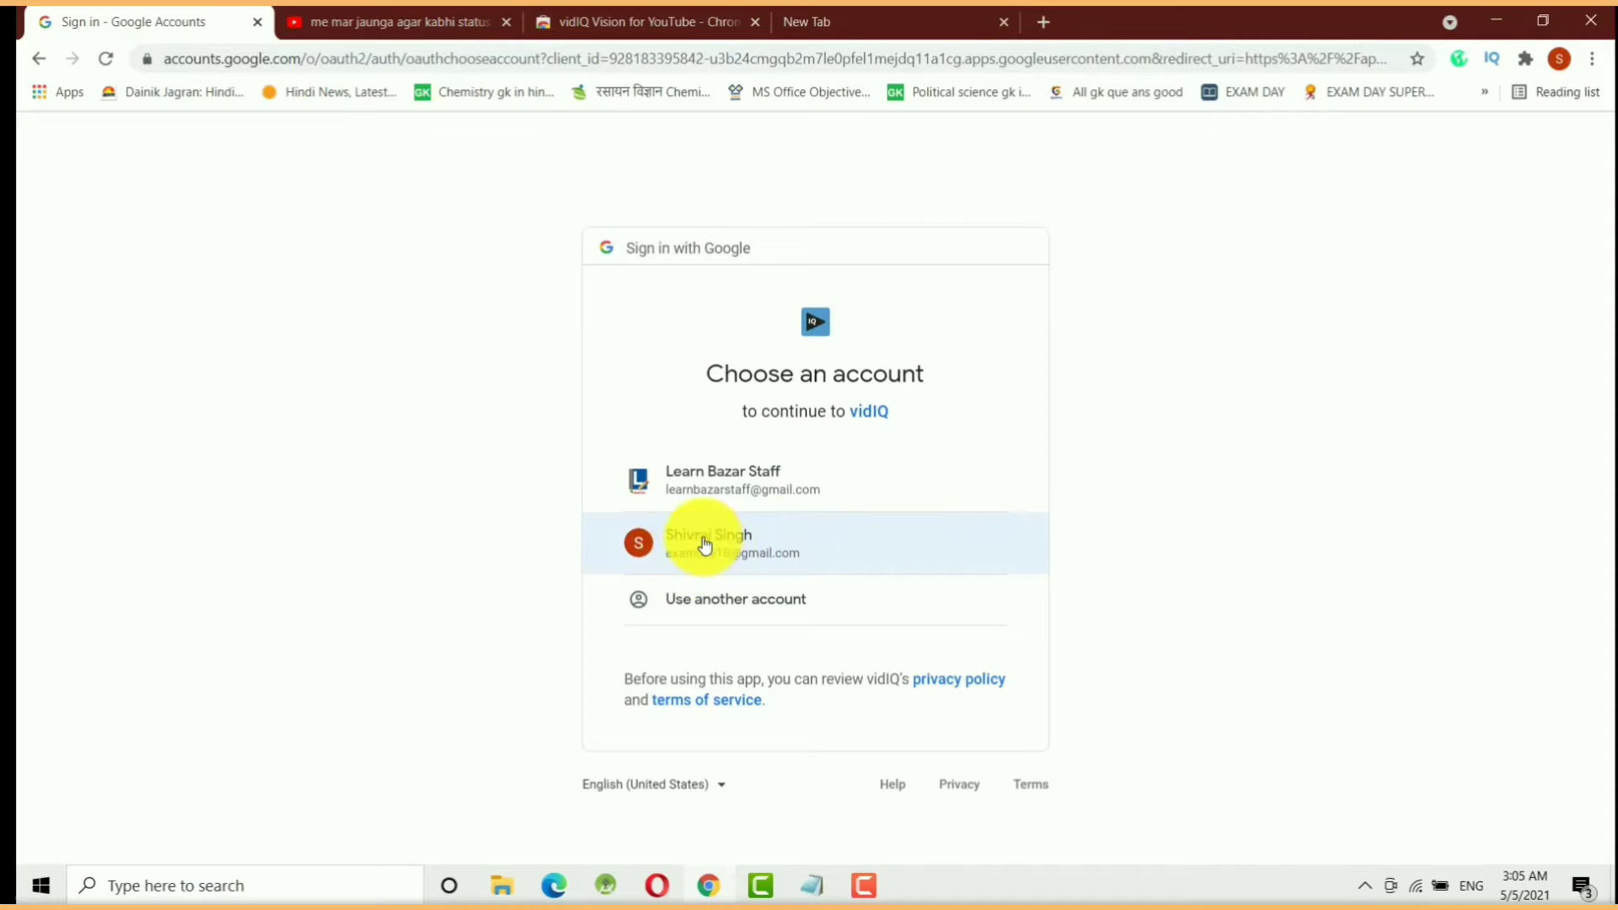
left_click(771, 554)
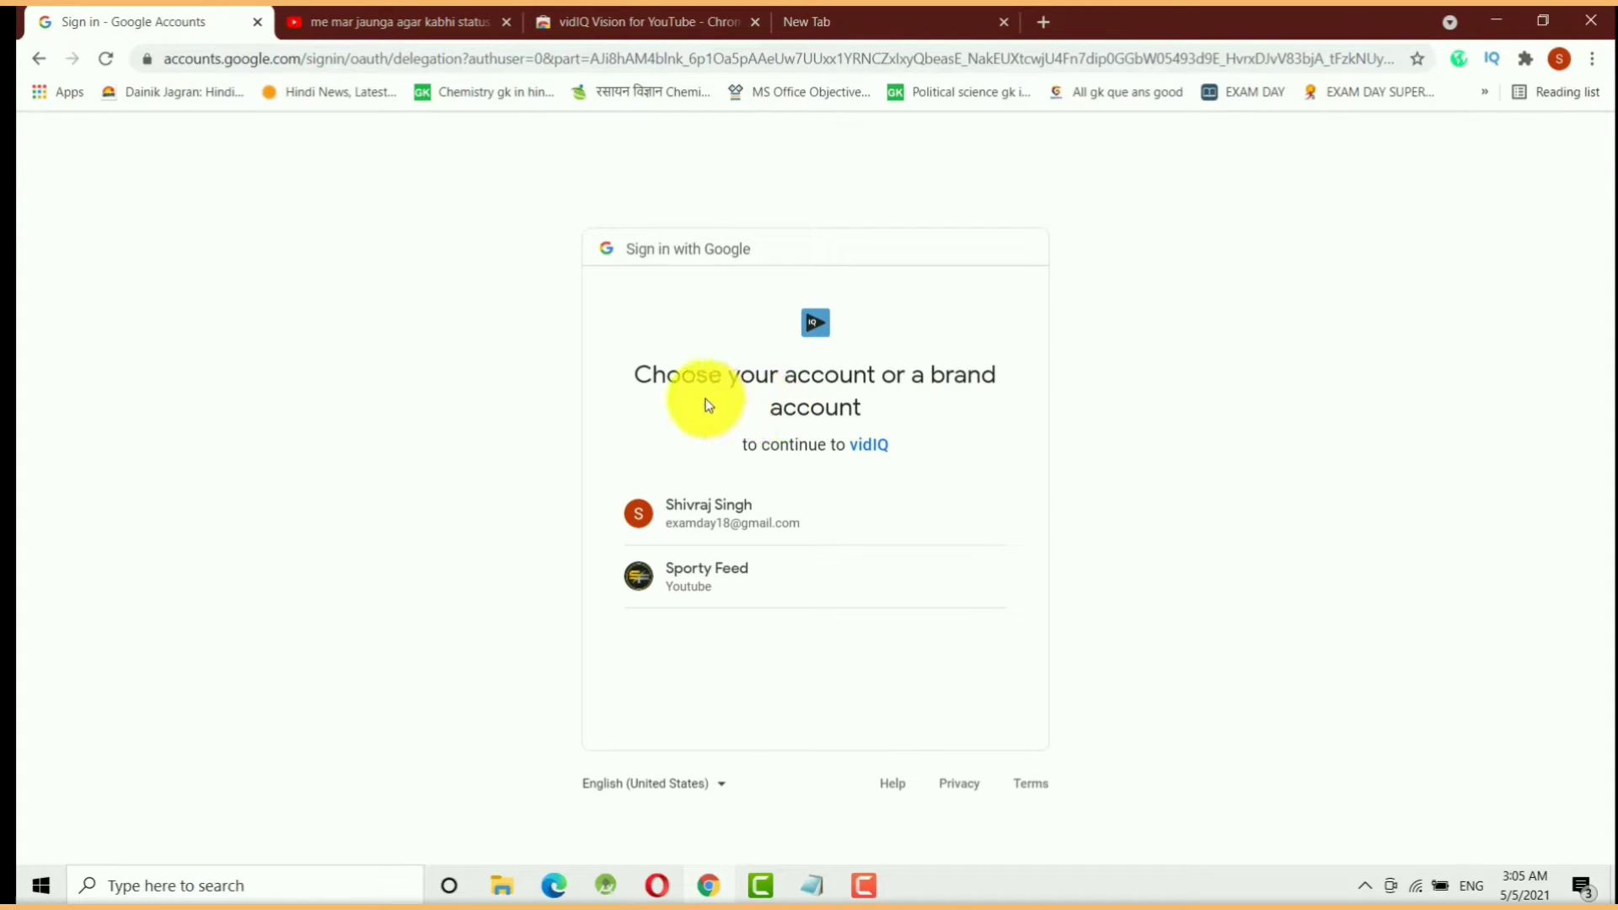
left_click(730, 581)
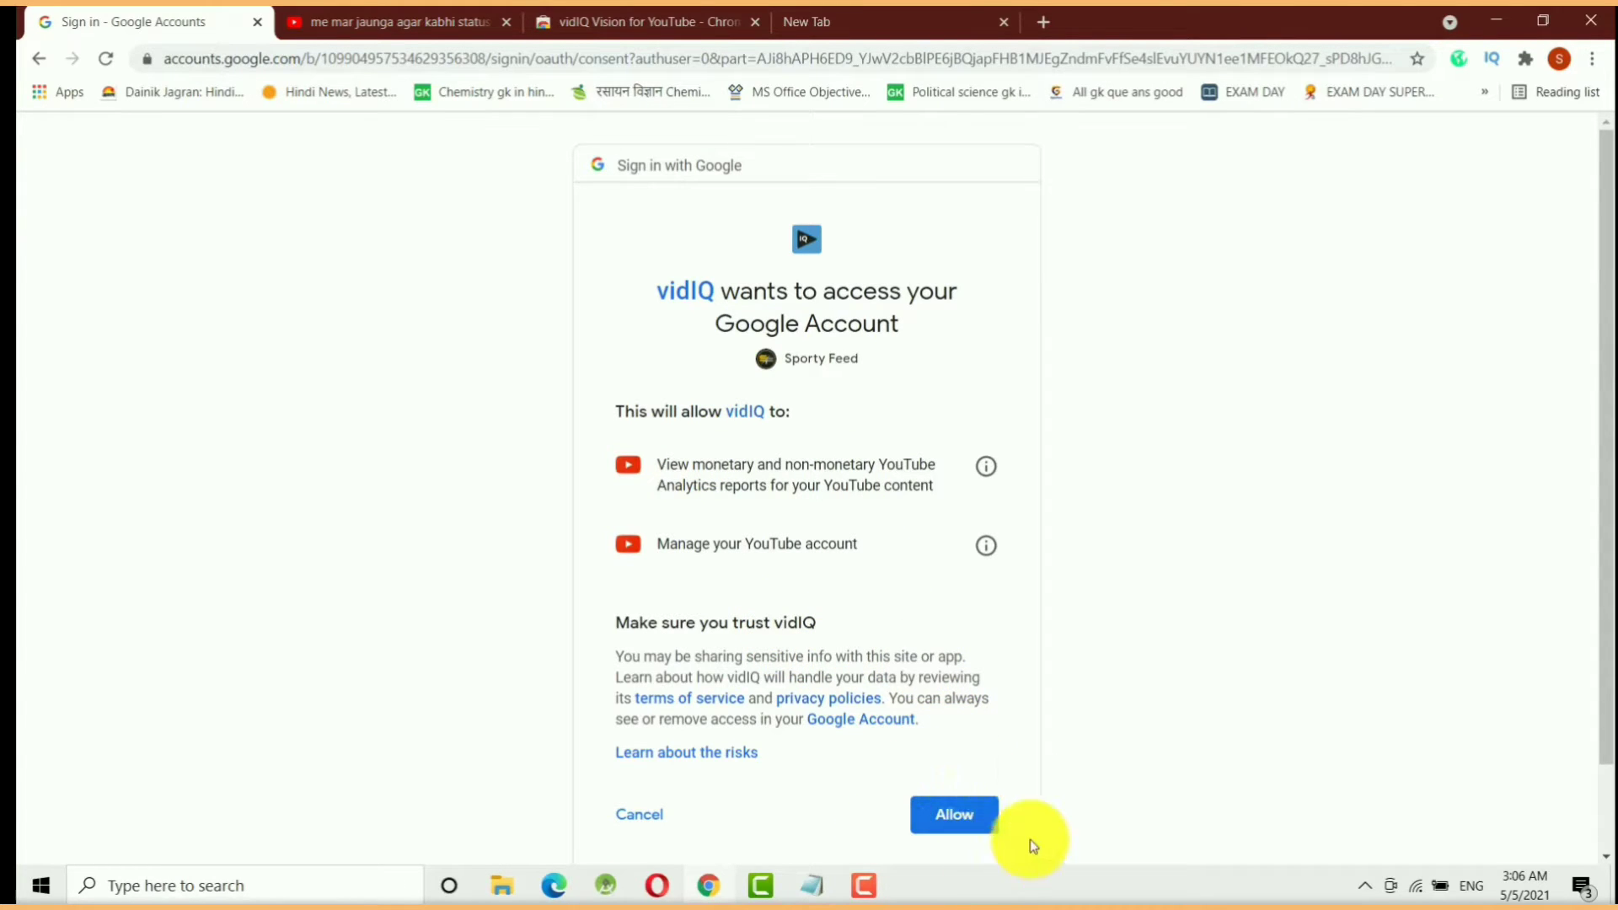
left_click(973, 824)
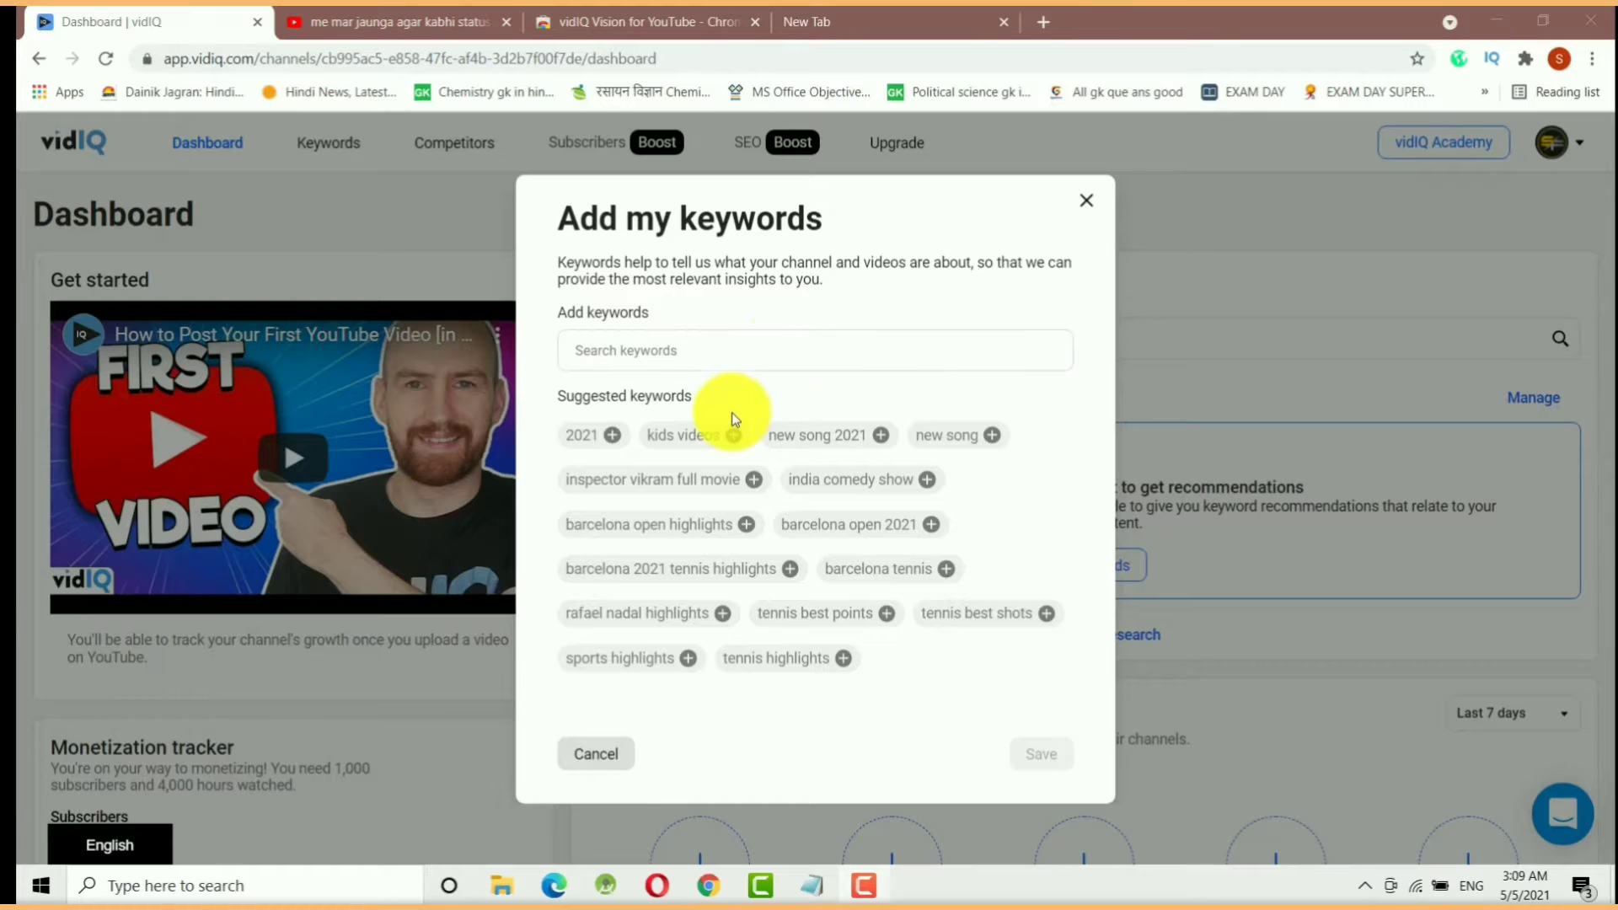
Add the suggested keyword "sports highlights" to the channel's keywords and save
left_click(661, 351)
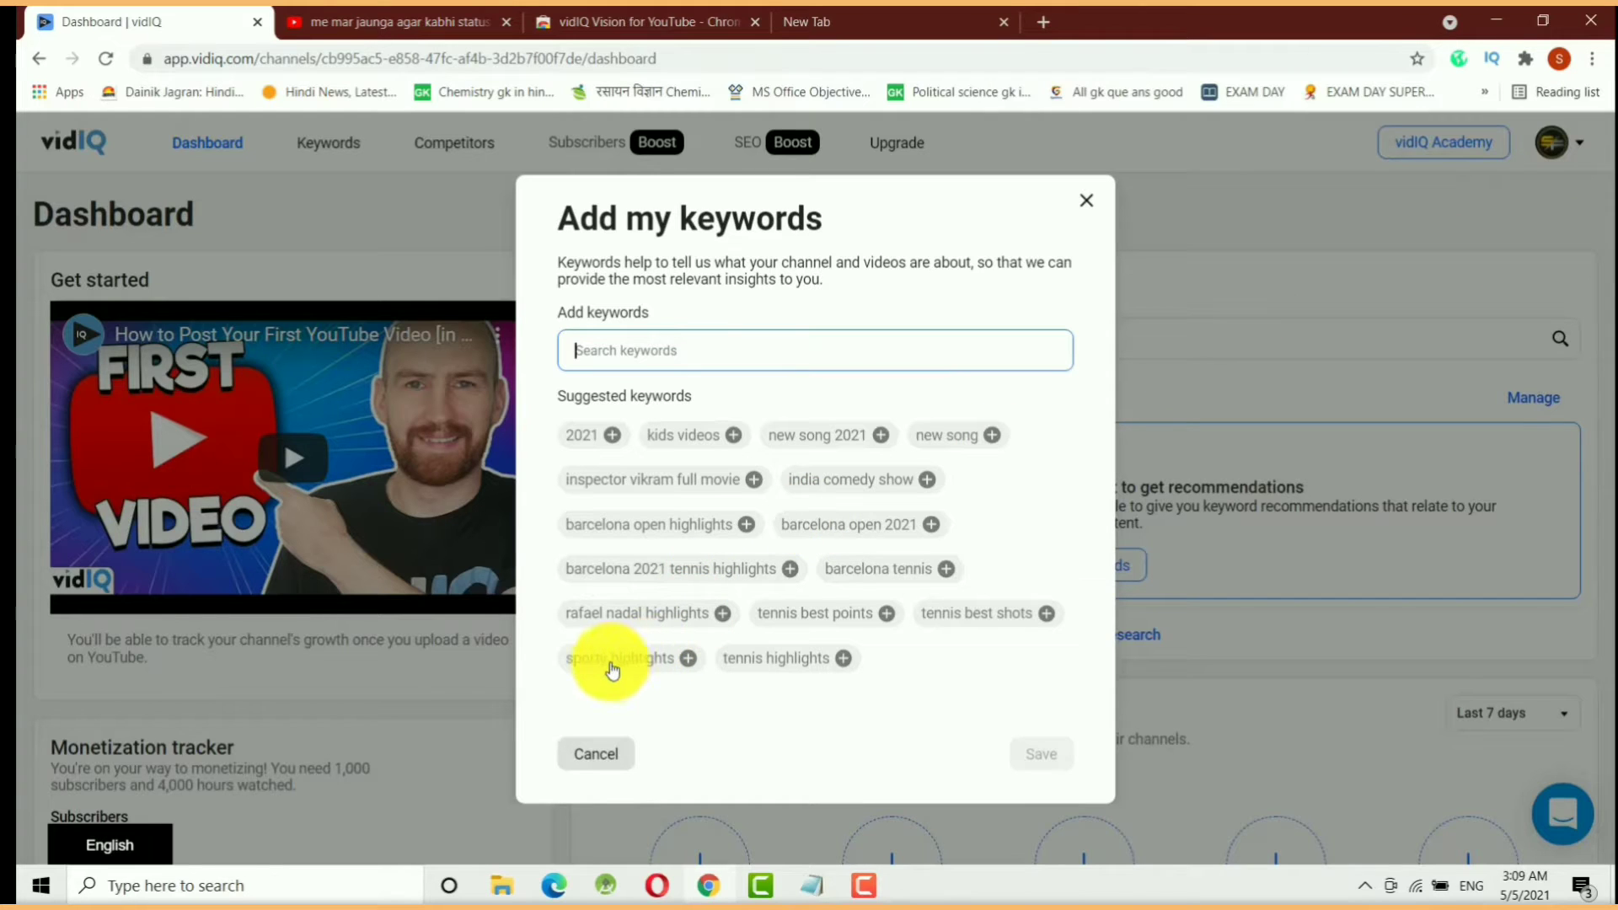
left_click(689, 659)
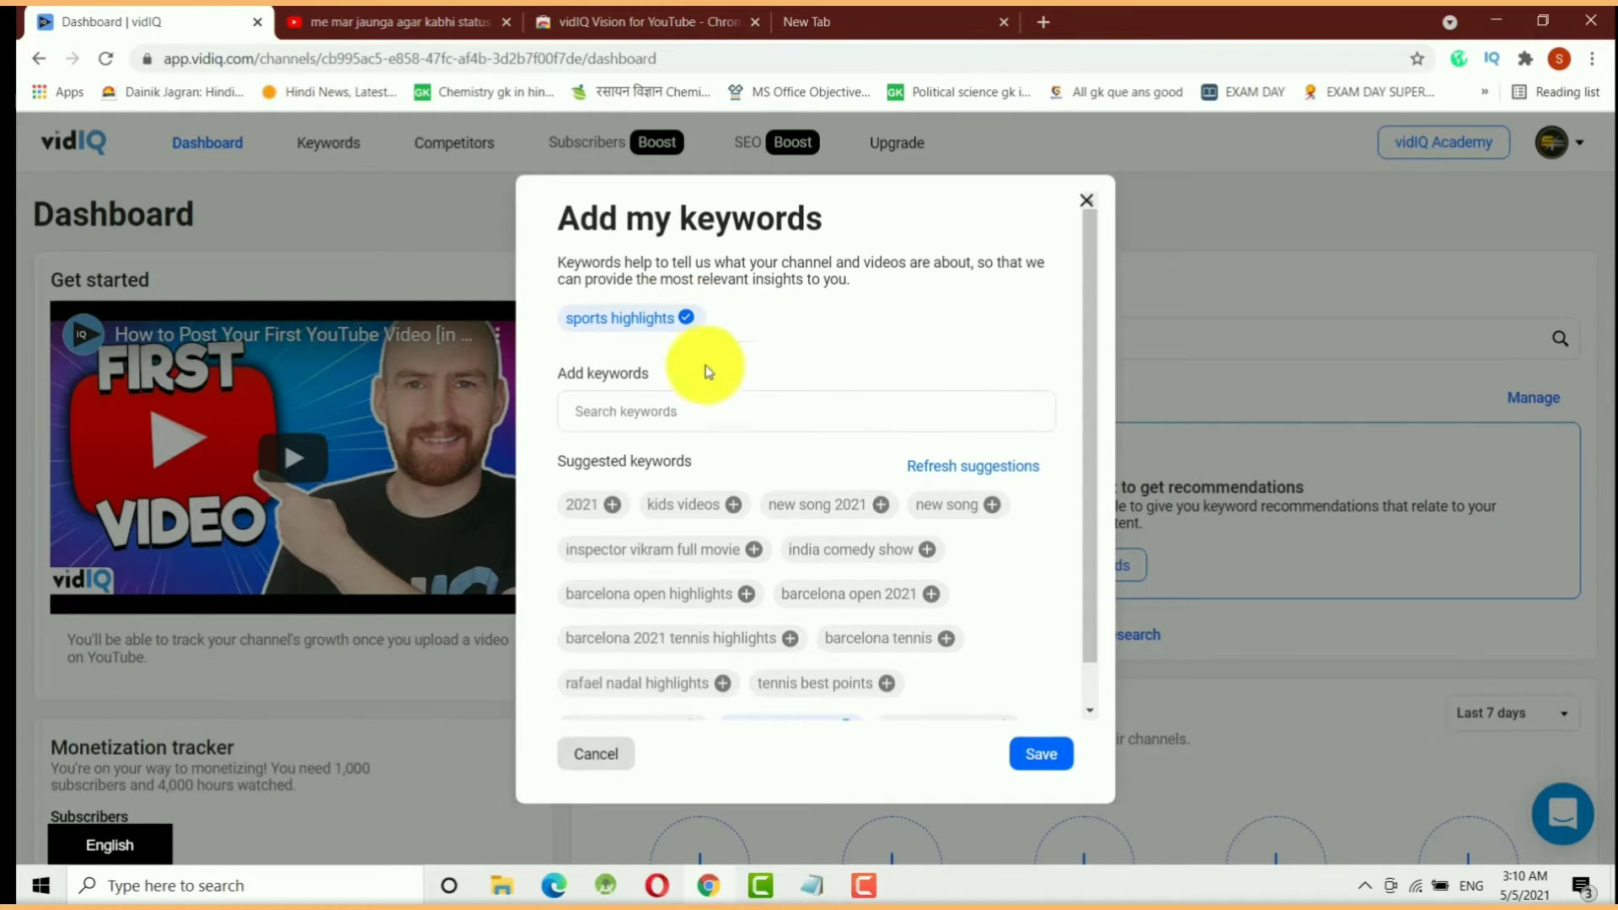
left_click(1030, 756)
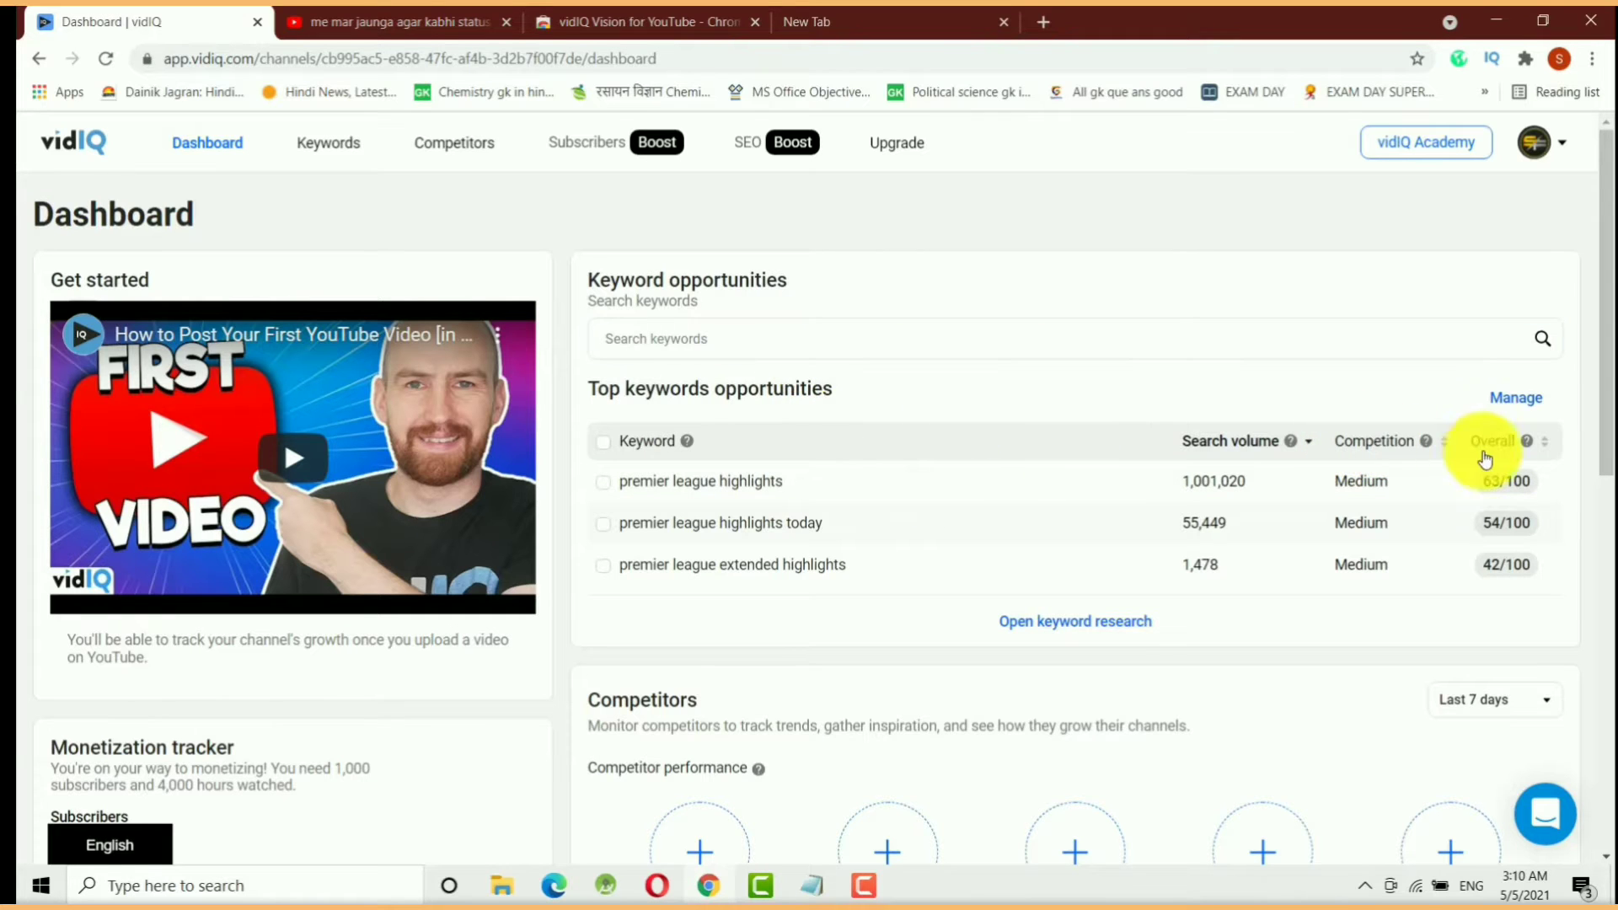
Look over the dashboard's keyword opportunities and view the Add competitors dialog without adding a channel
left_click_drag(1603, 418, 1590, 356)
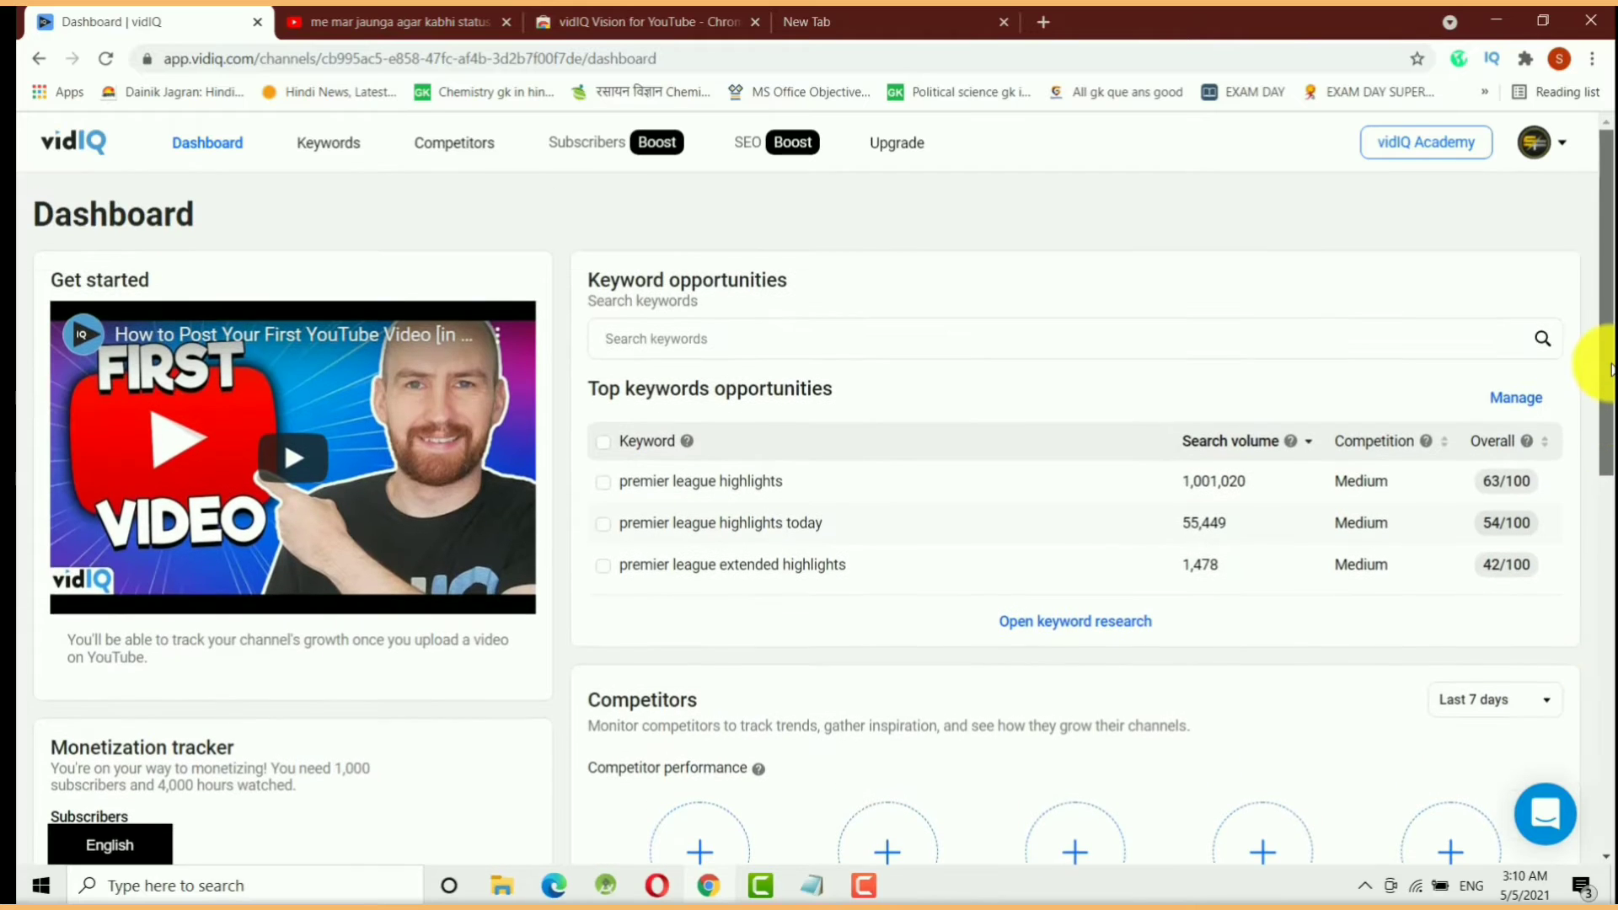
left_click(716, 329)
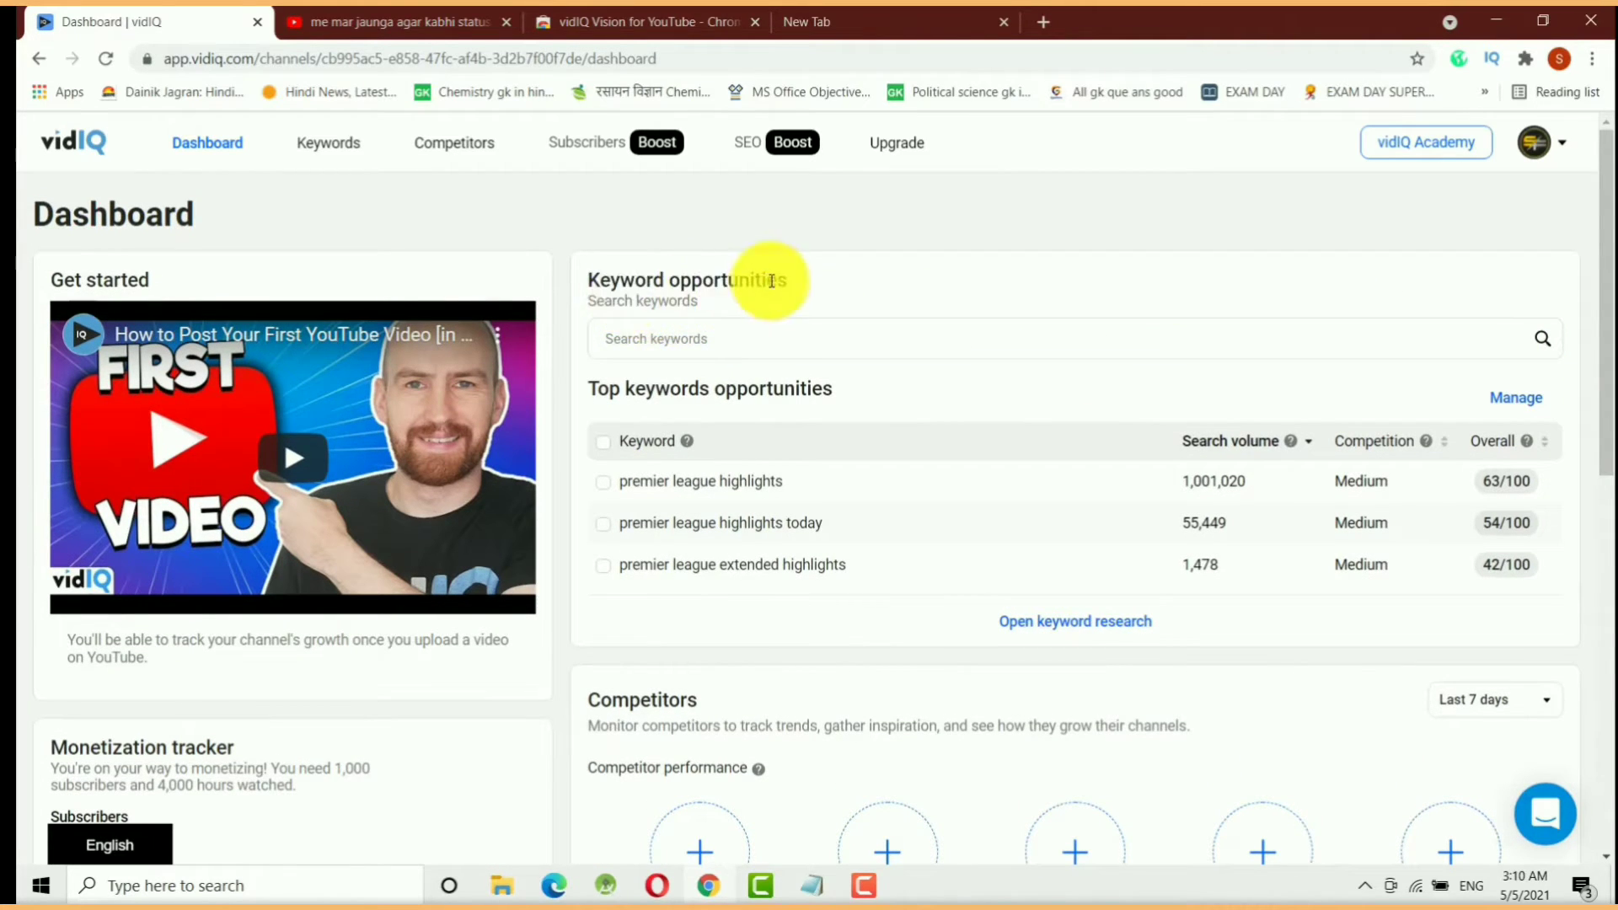
left_click(674, 337)
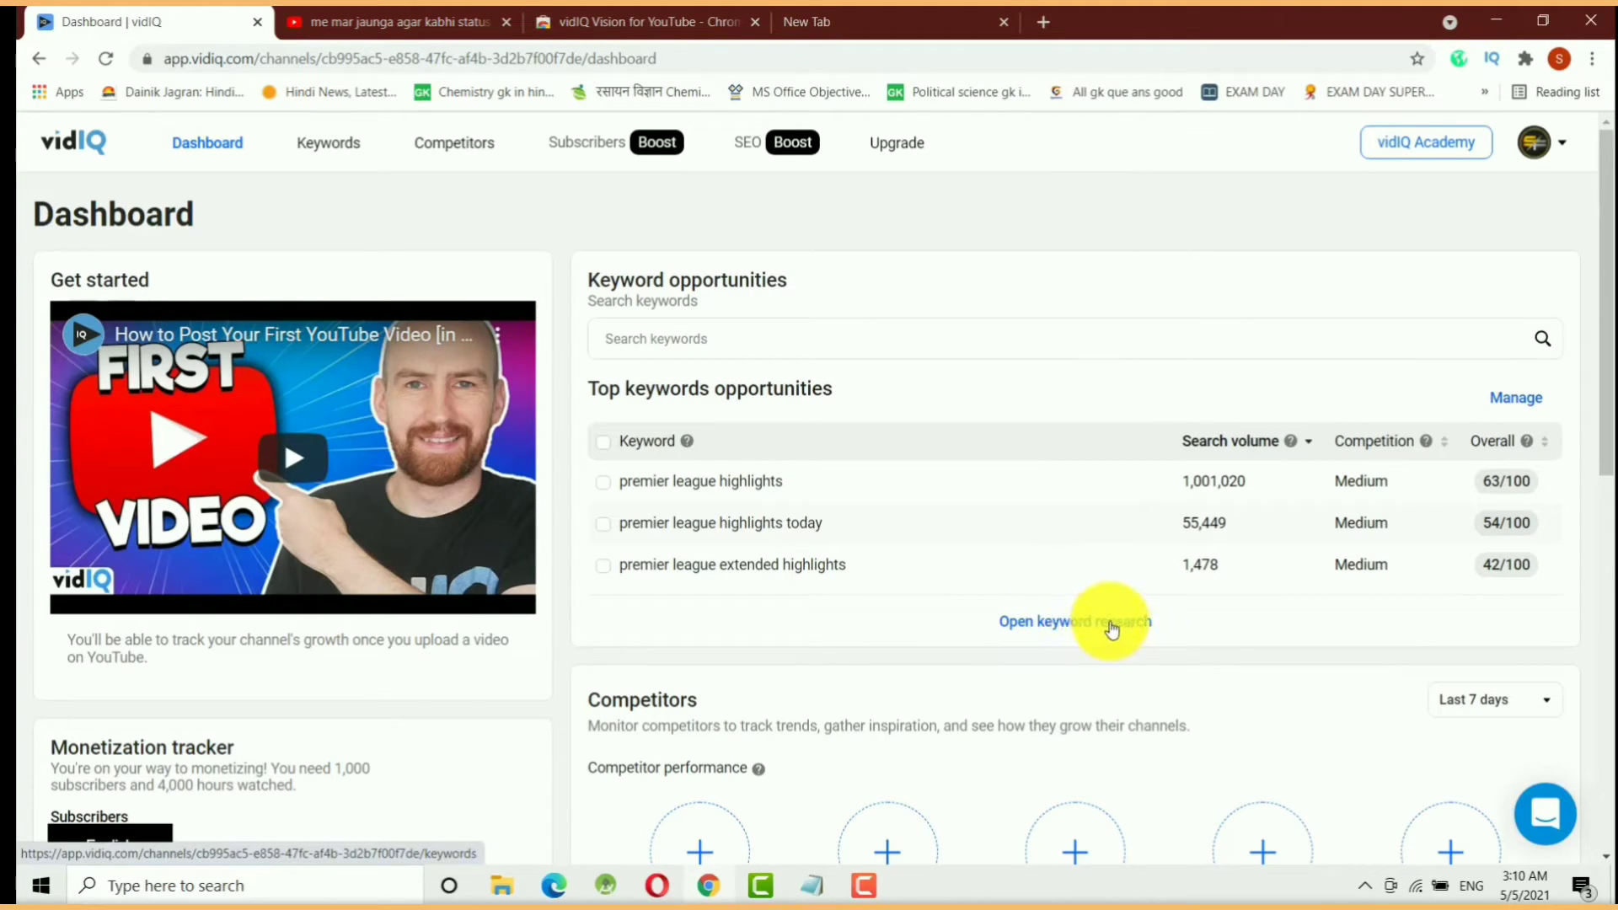
left_click(705, 339)
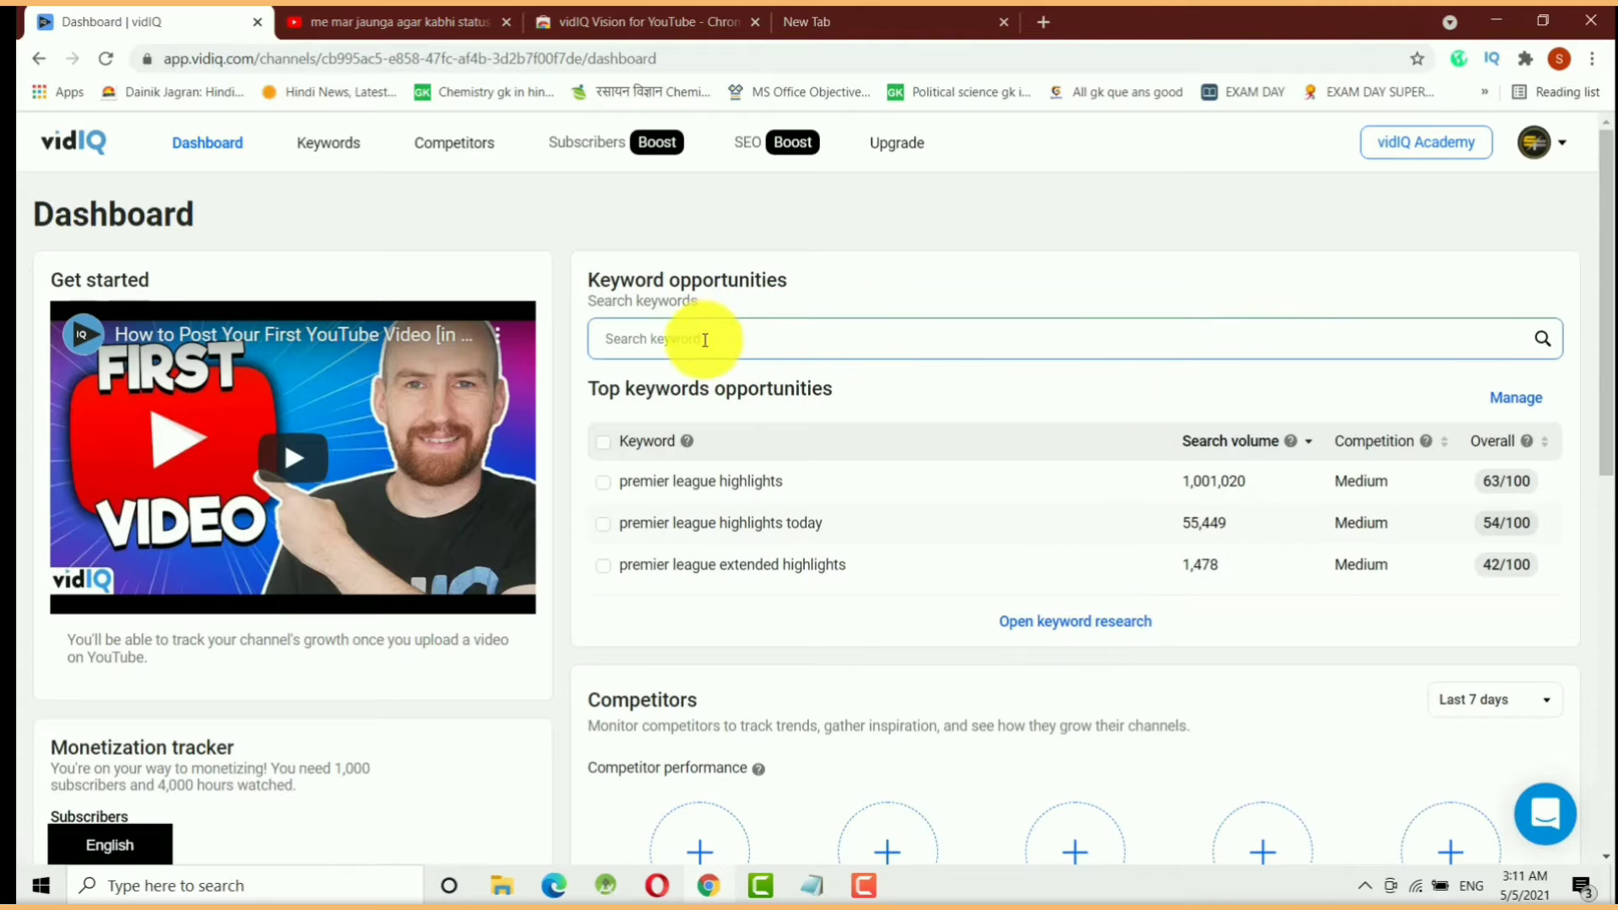
left_click(913, 304)
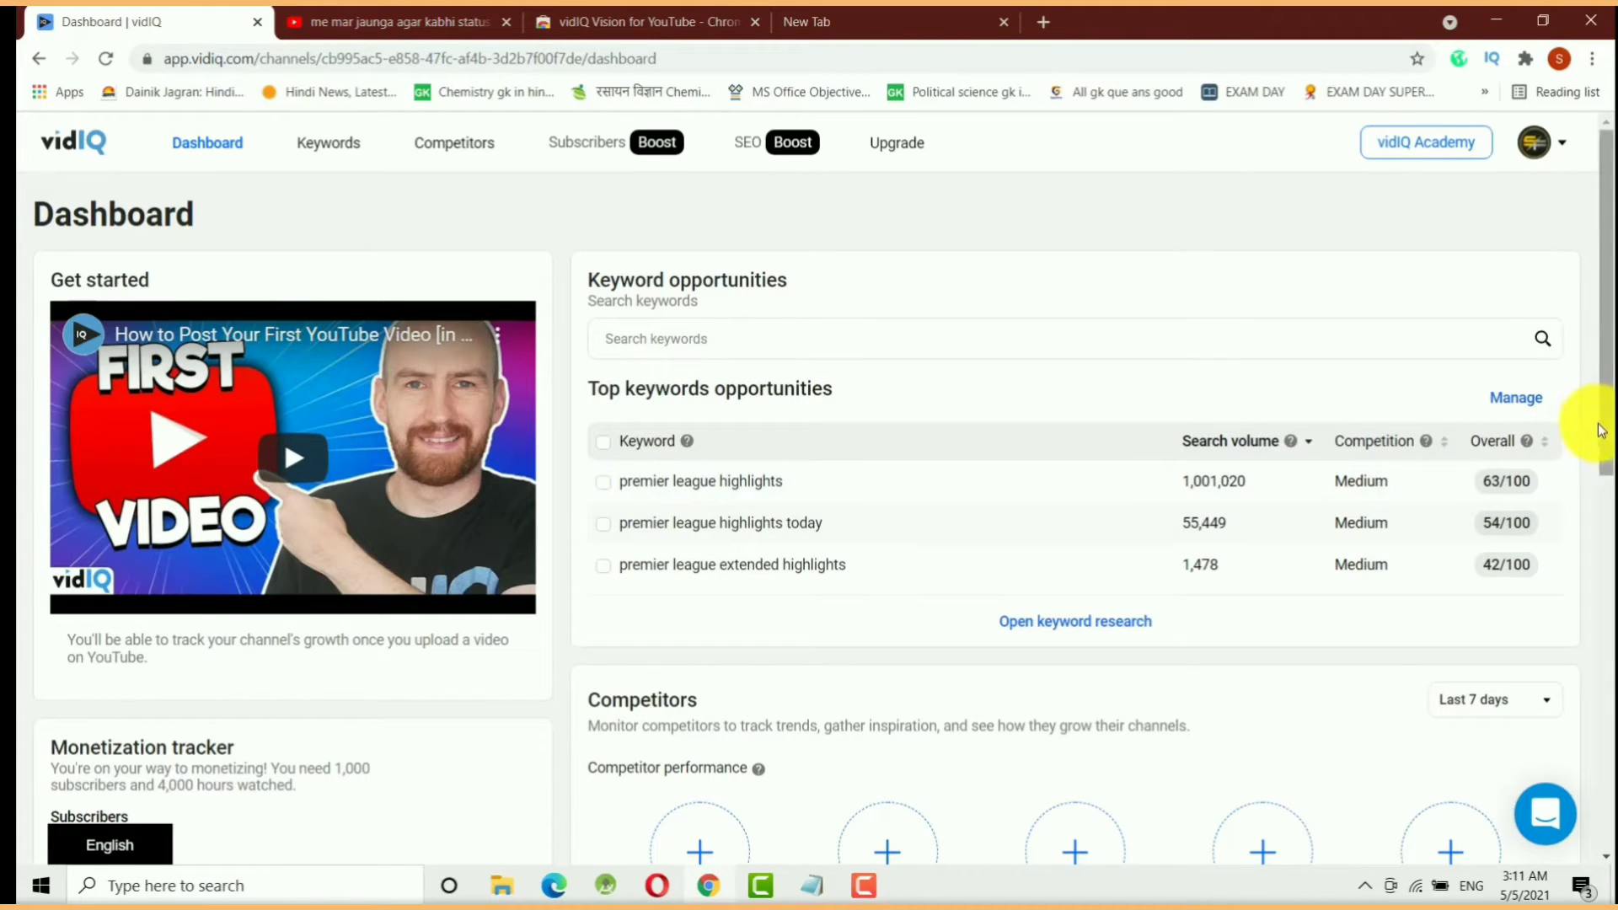
left_click_drag(1608, 430, 1608, 587)
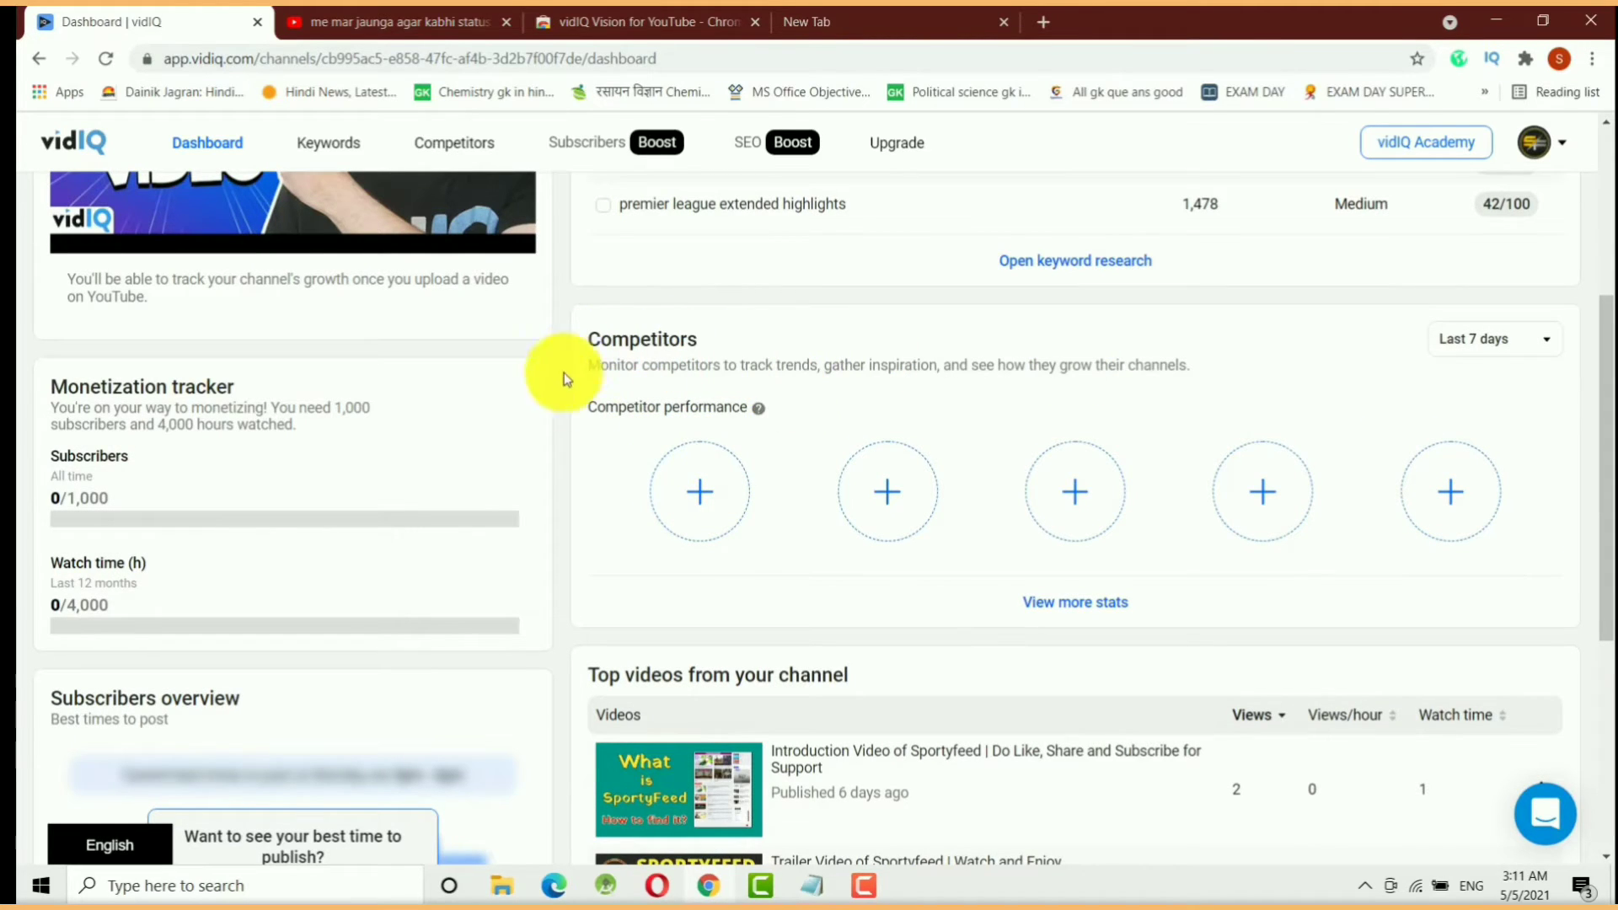
left_click(700, 491)
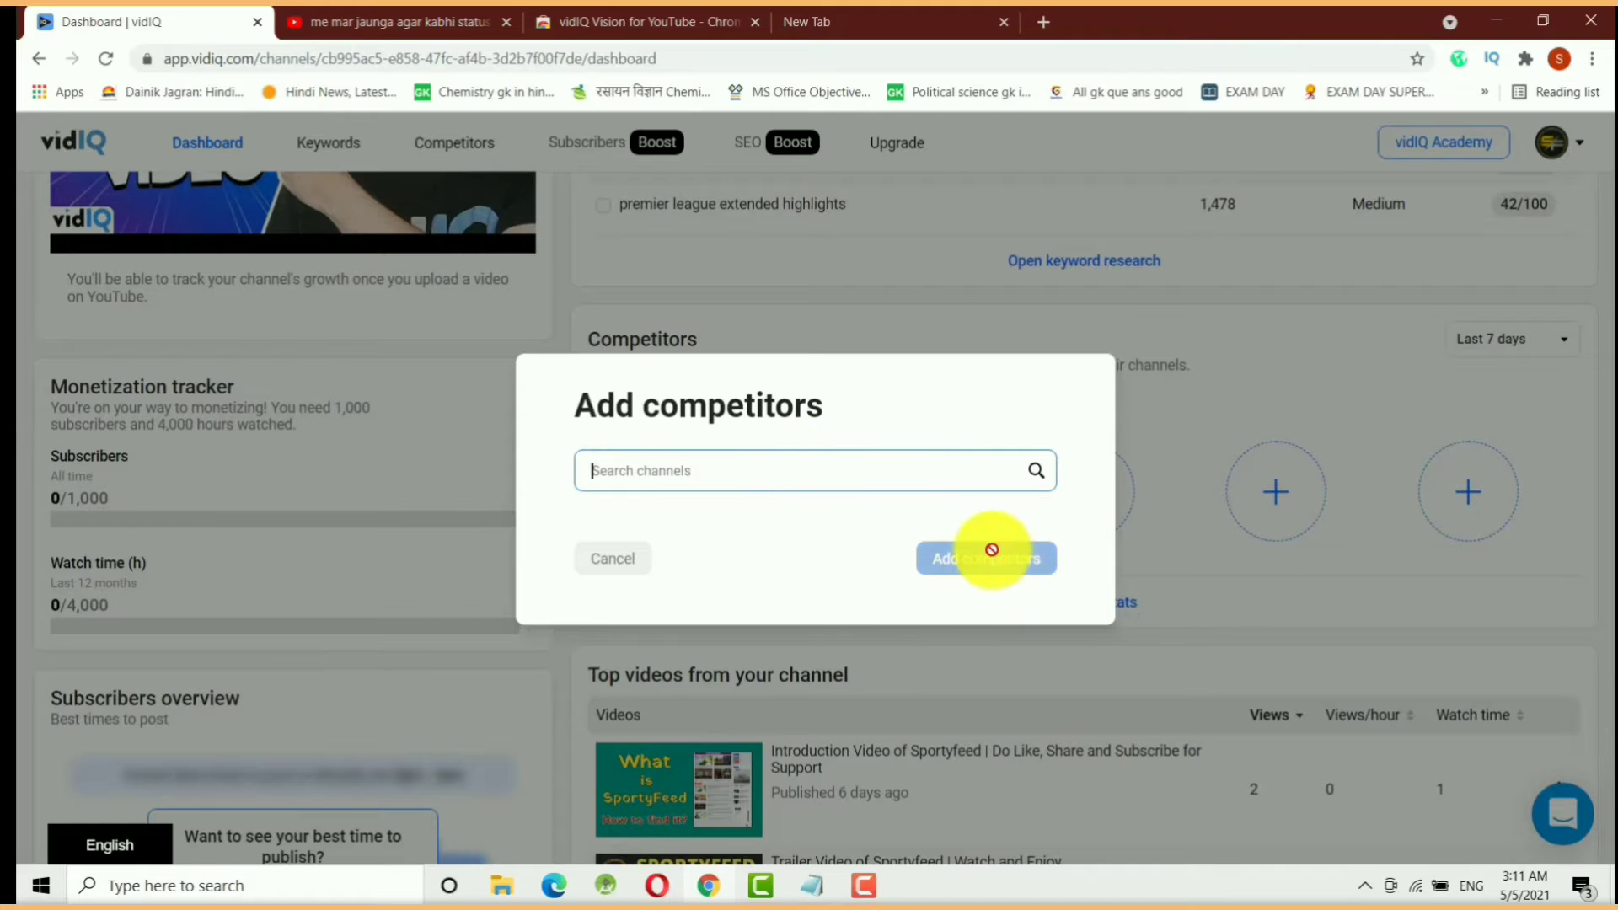
left_click(607, 562)
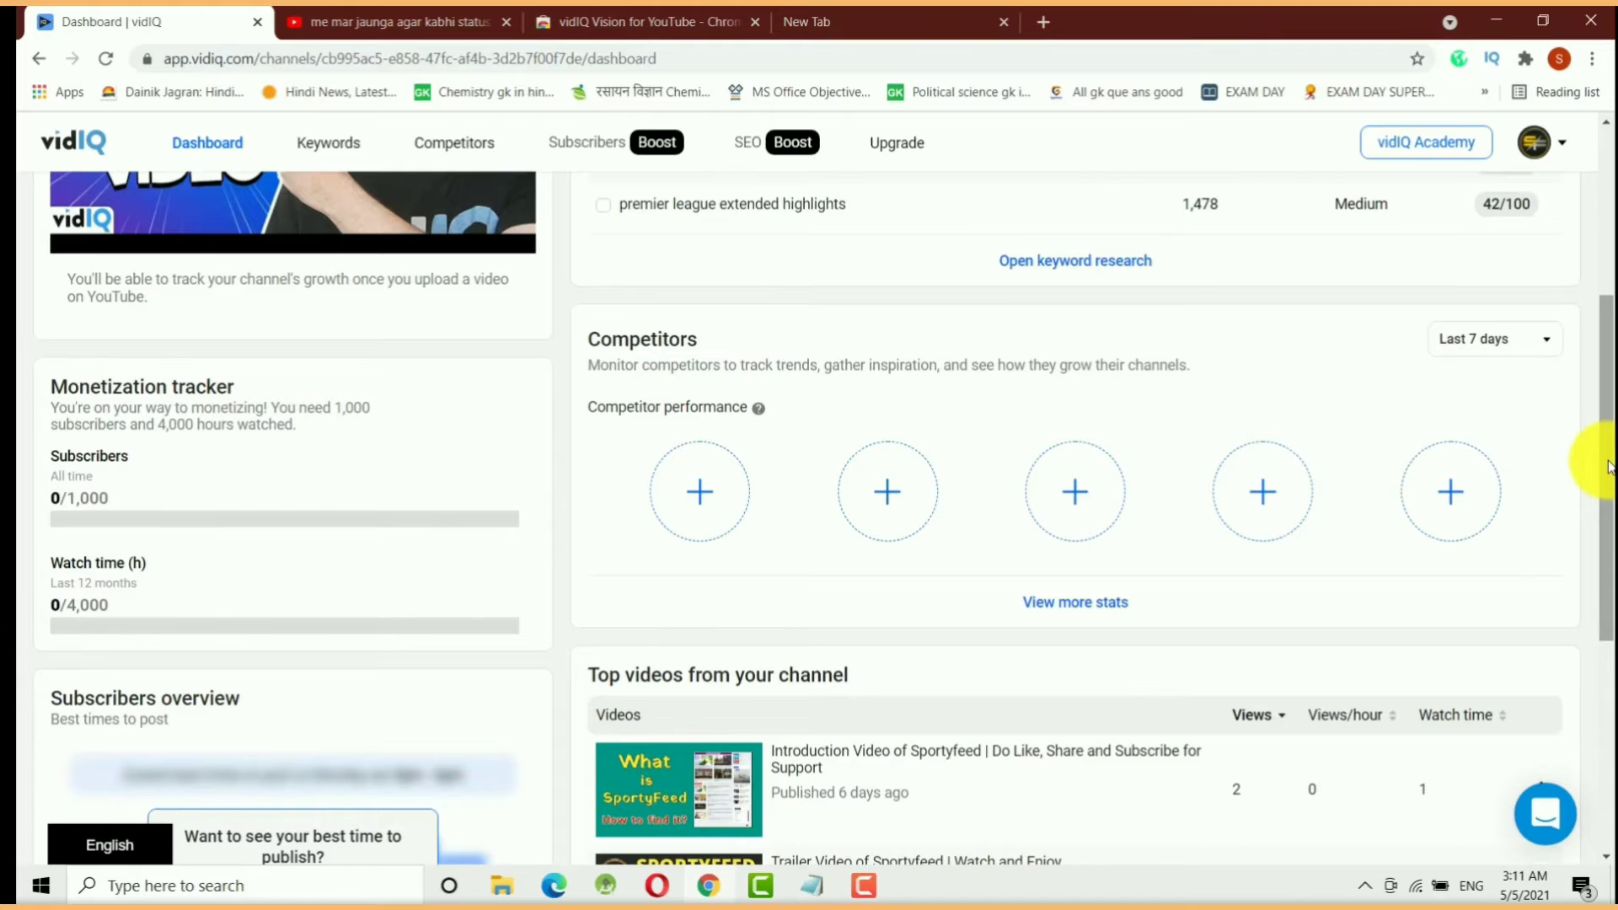
Examine the dashboard's competitor performance, top channel videos and monetization tracker for subscribers and watch time
mouse_move(1607, 466)
left_mouse_down()
mouse_move(1608, 547)
mouse_move(1592, 458)
left_mouse_up()
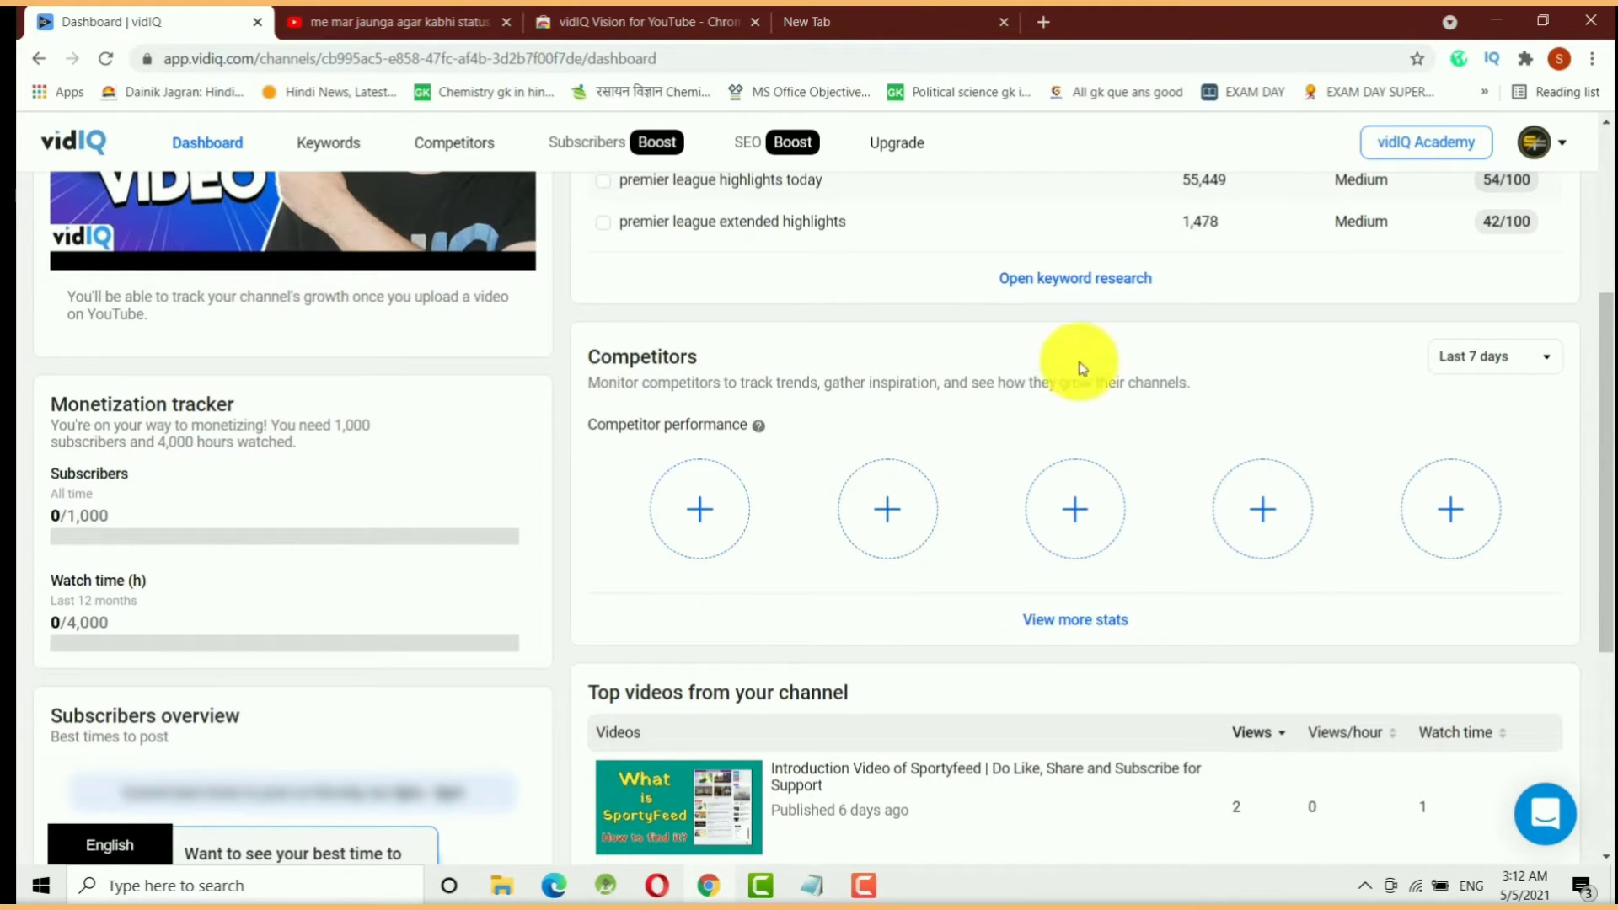
left_click_drag(1608, 360, 1592, 542)
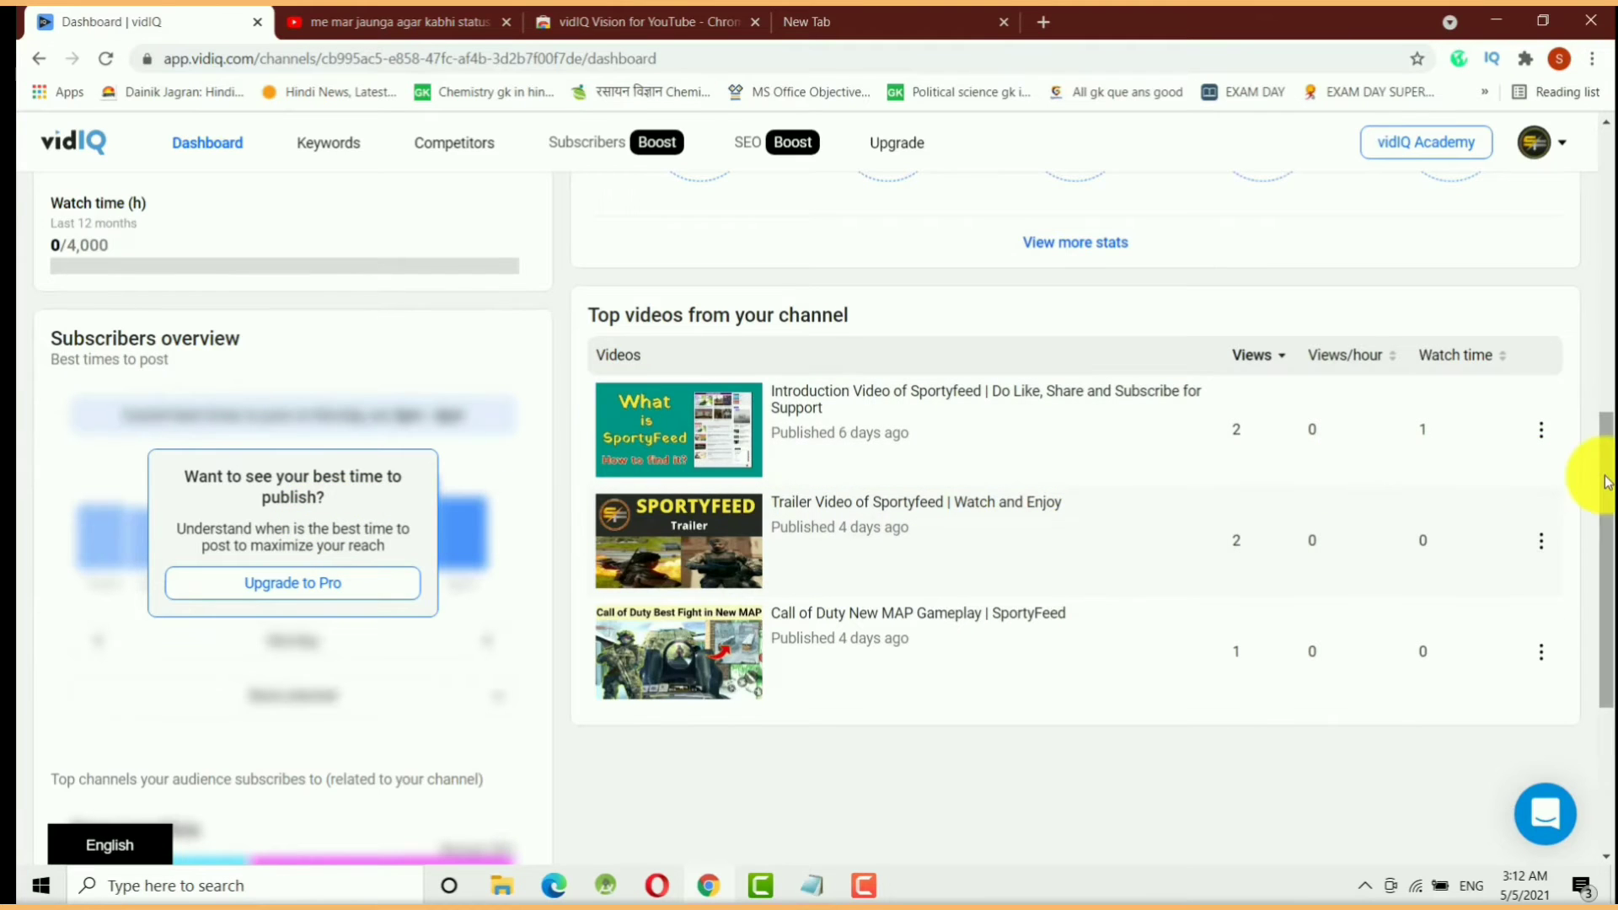
left_click_drag(1601, 505, 1592, 320)
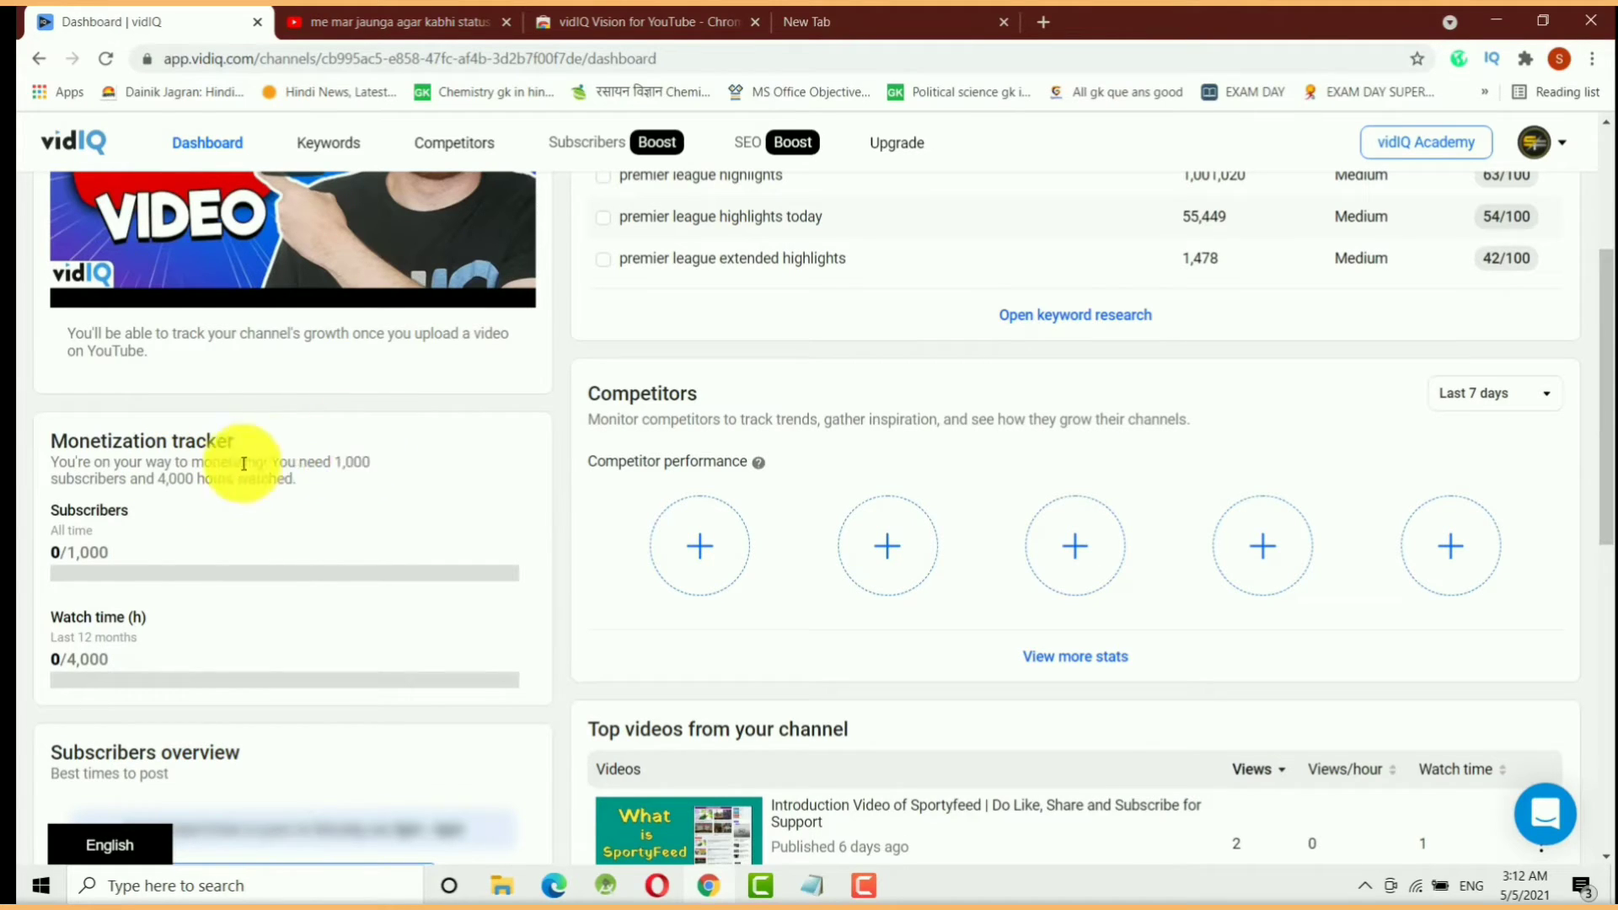
left_click_drag(158, 477, 256, 473)
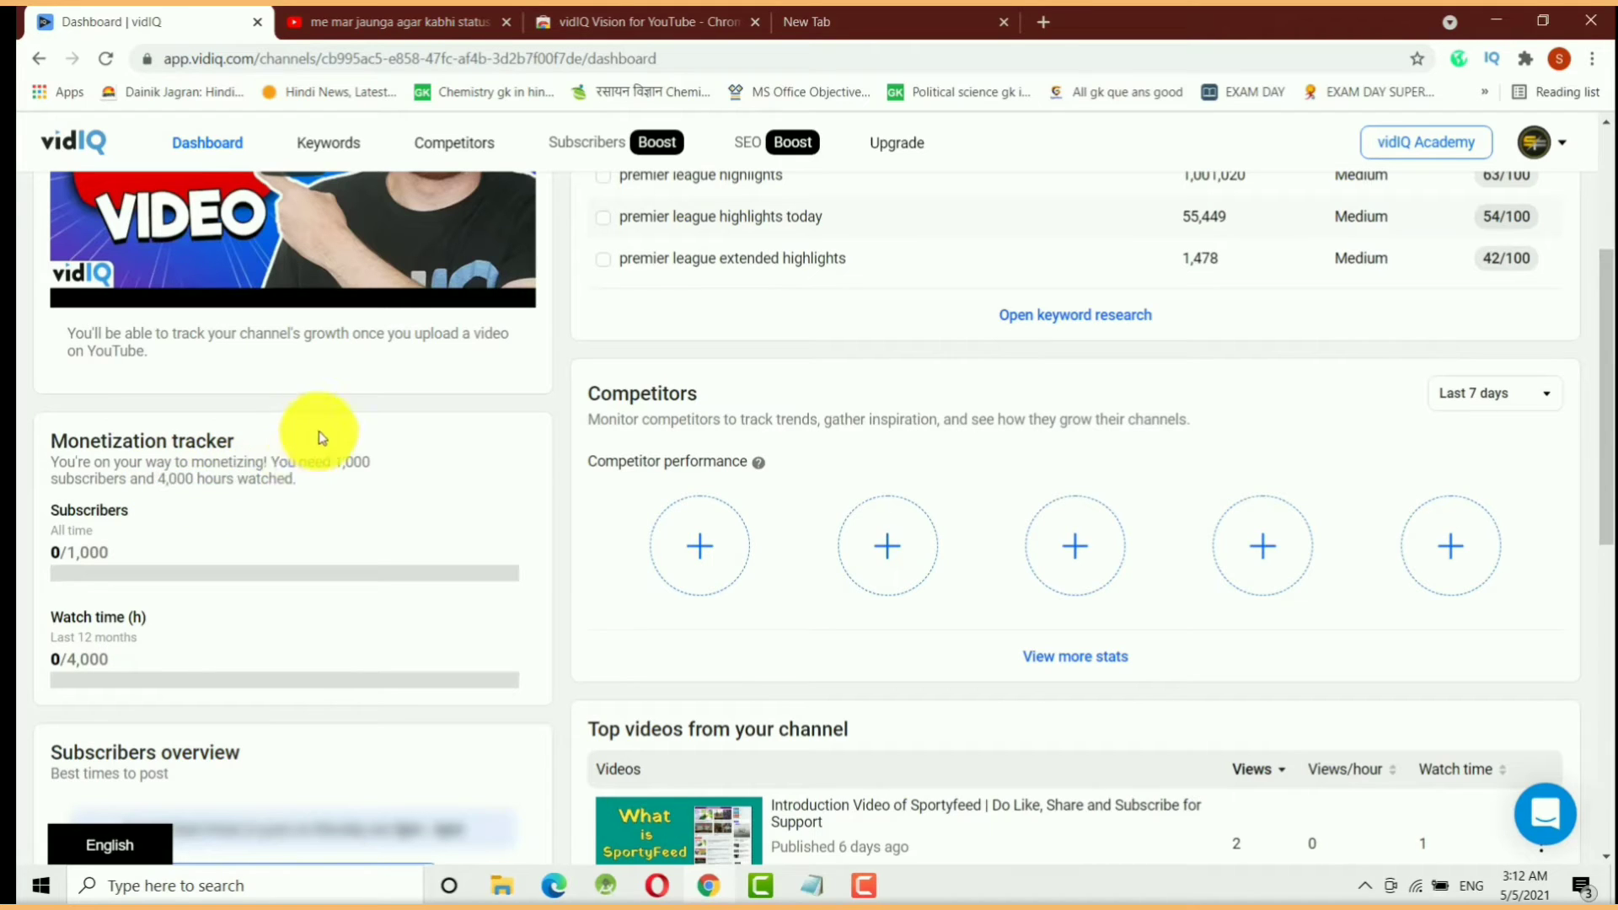
left_click(112, 538)
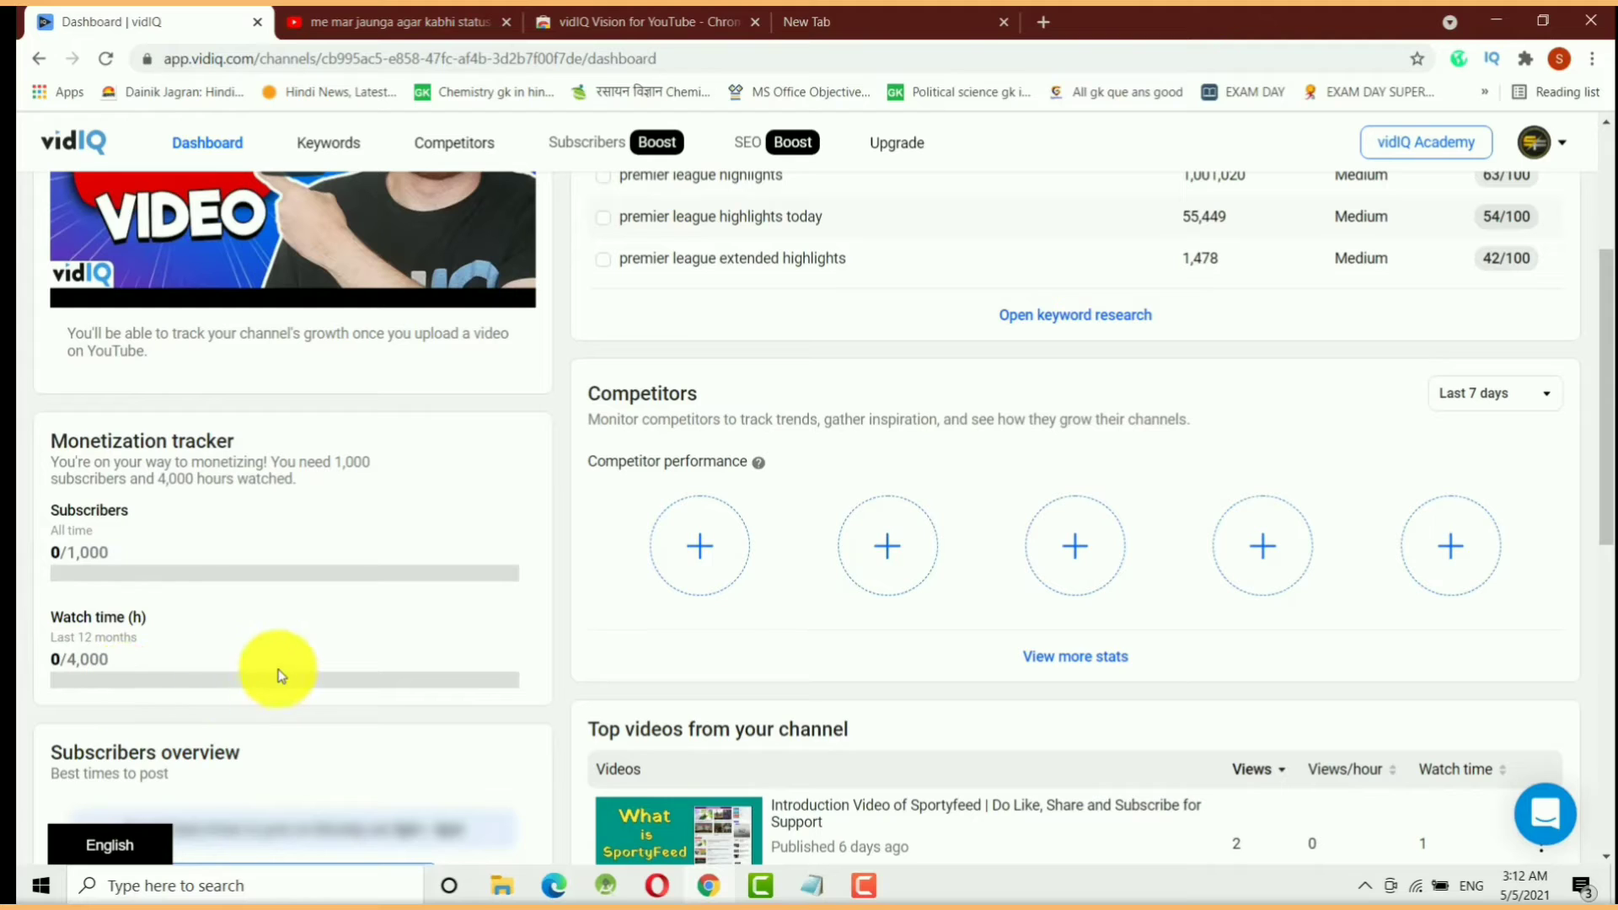
left_click_drag(1601, 526, 1608, 390)
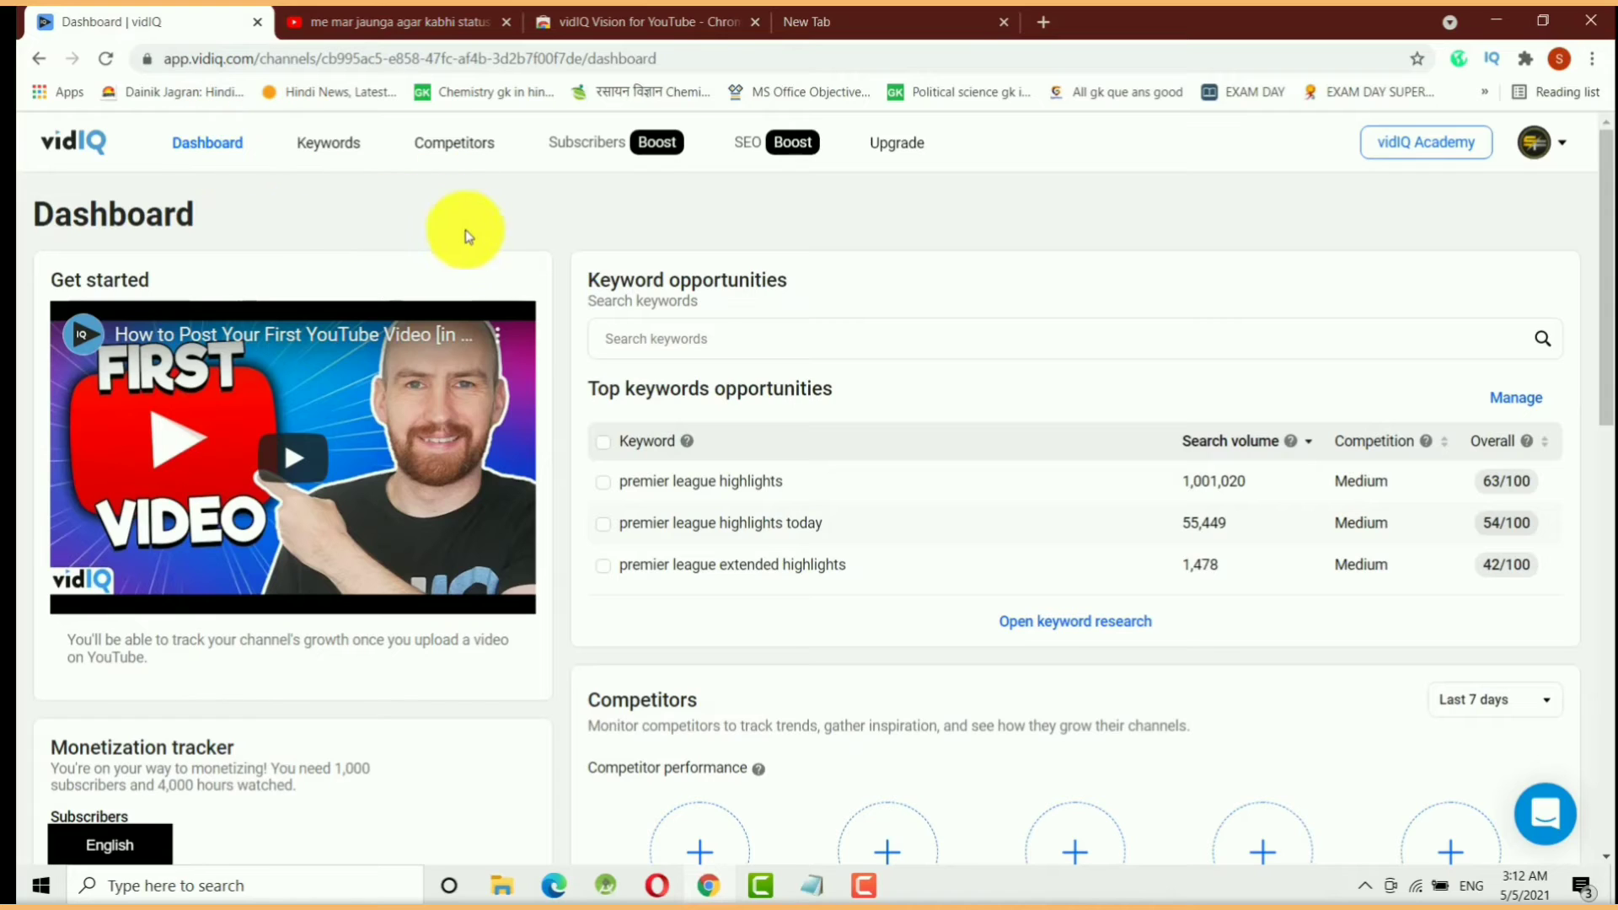
Search keyword research for "create instagram page" and review the related keywords and trending videos
left_click(328, 149)
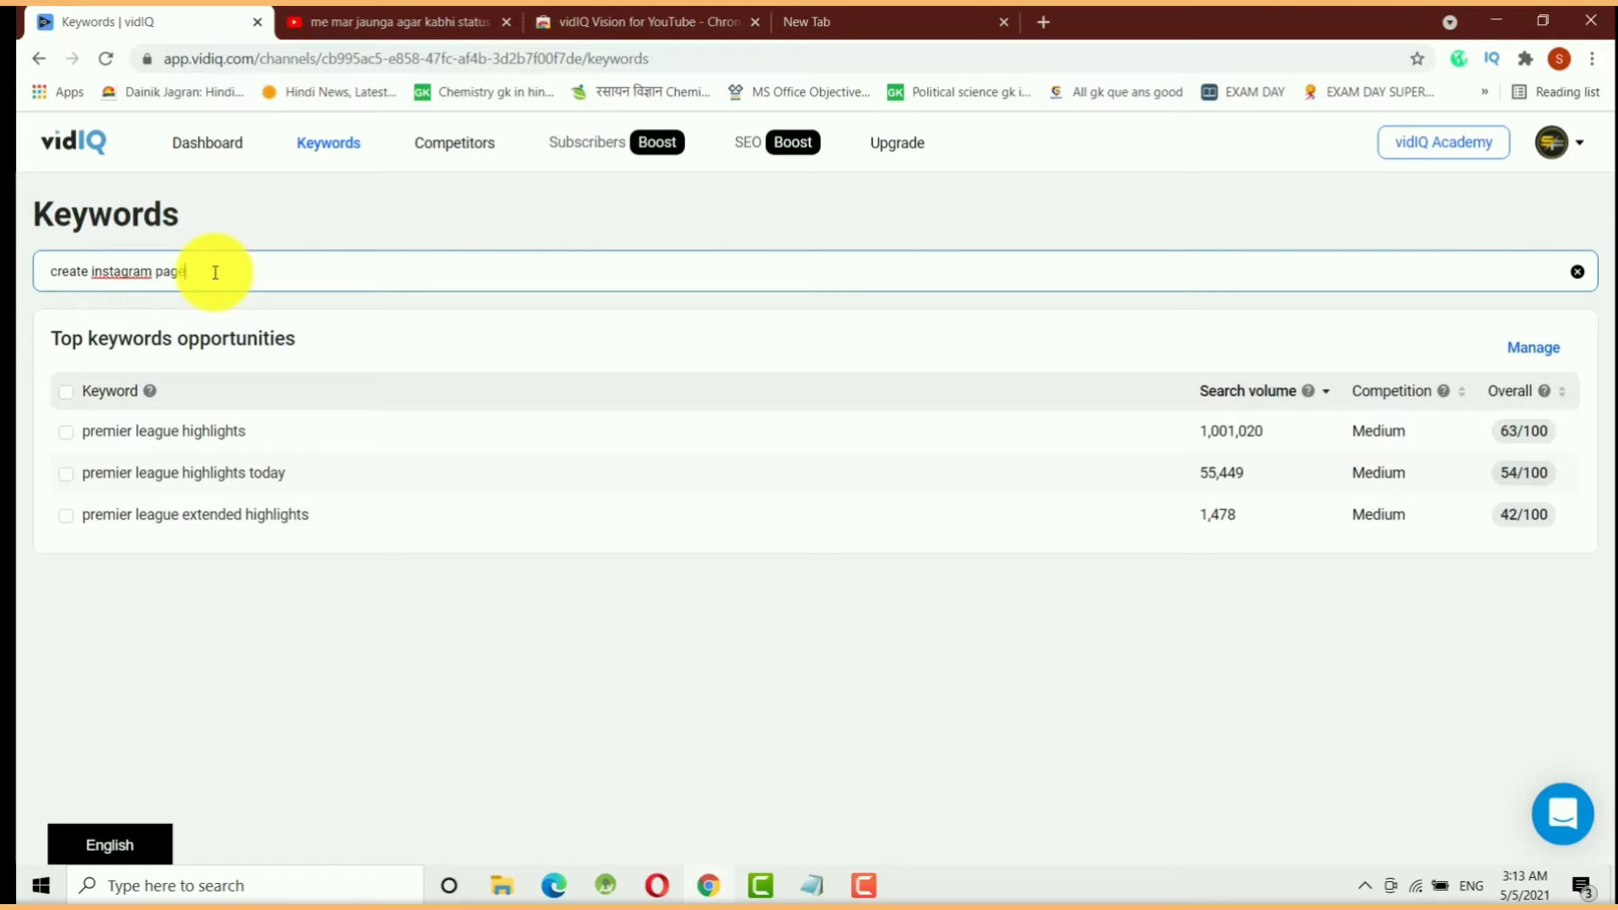
key("Return")
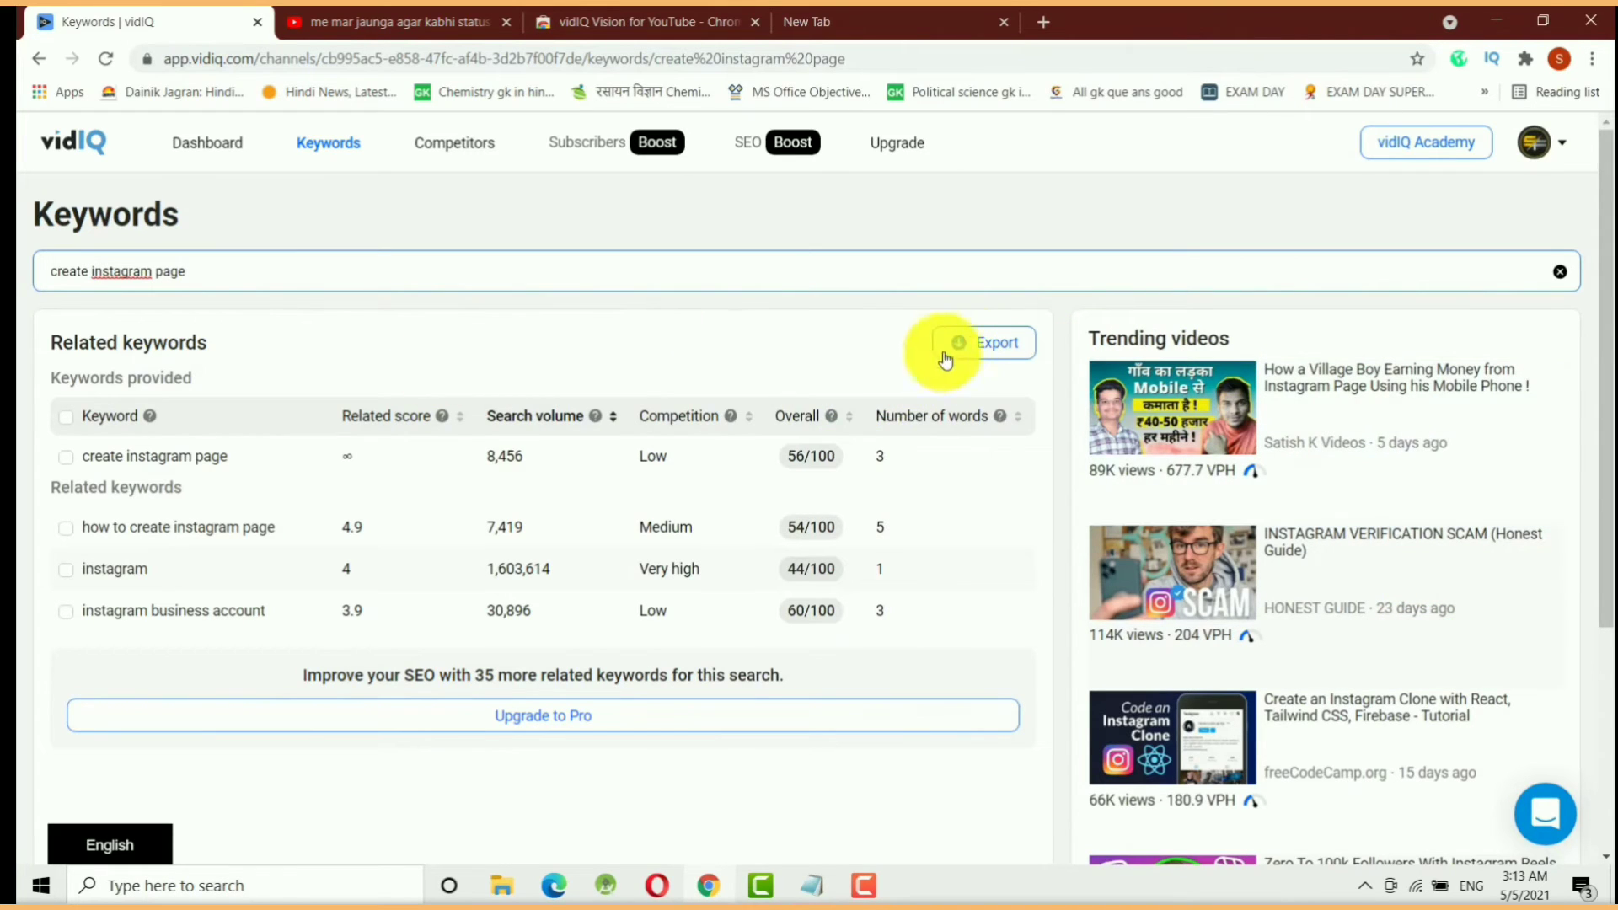
left_click_drag(1606, 305, 1592, 350)
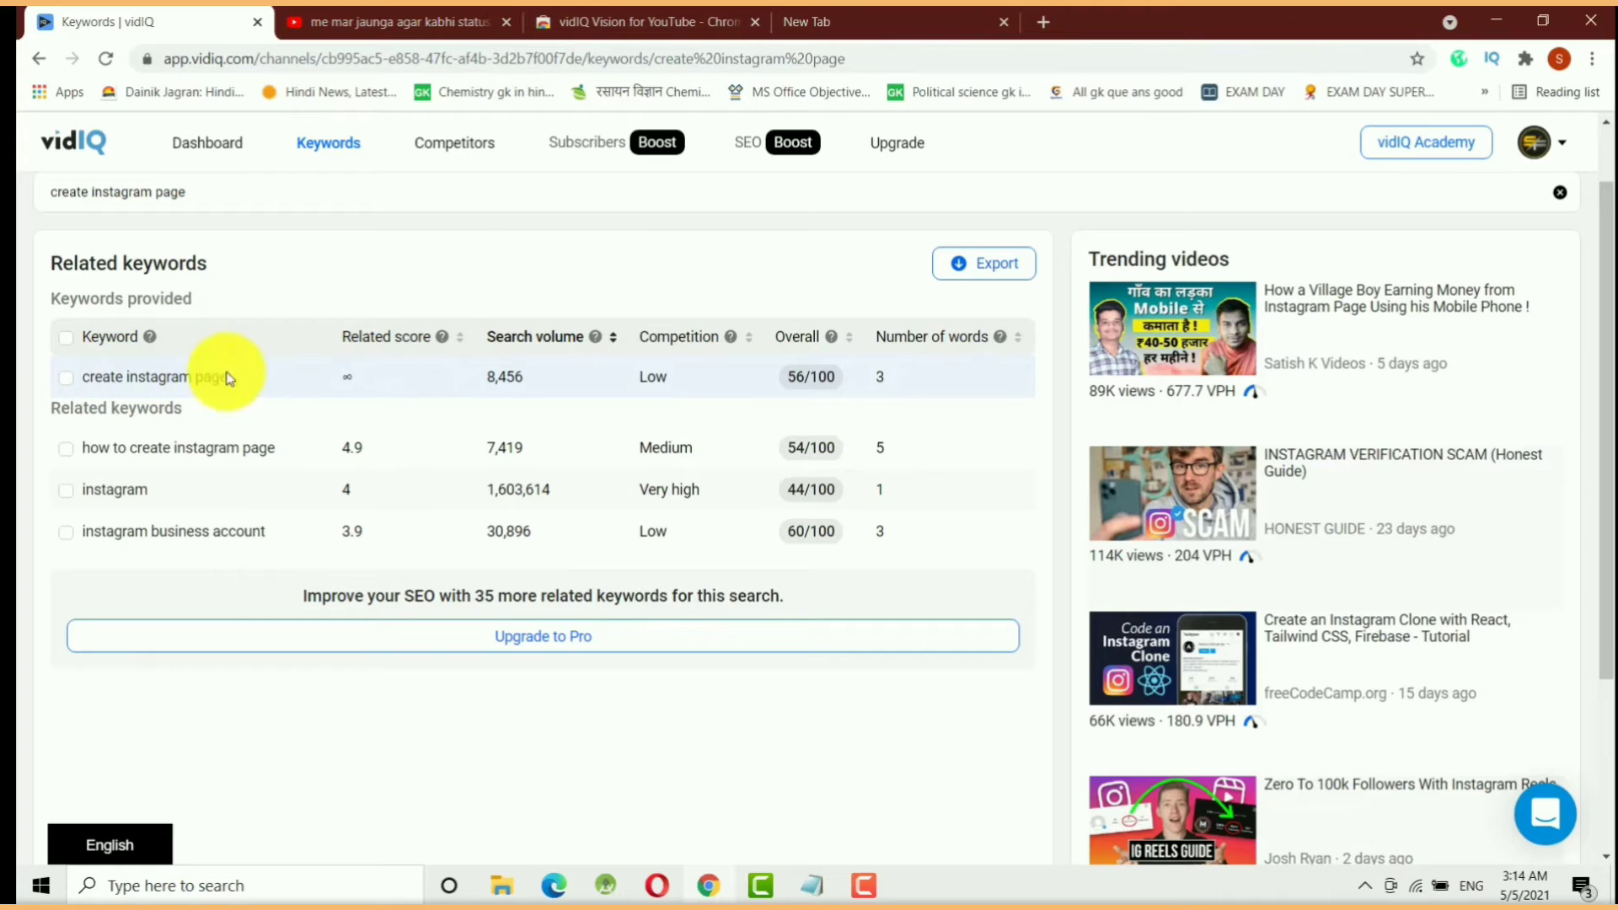
left_click_drag(1609, 352, 1593, 524)
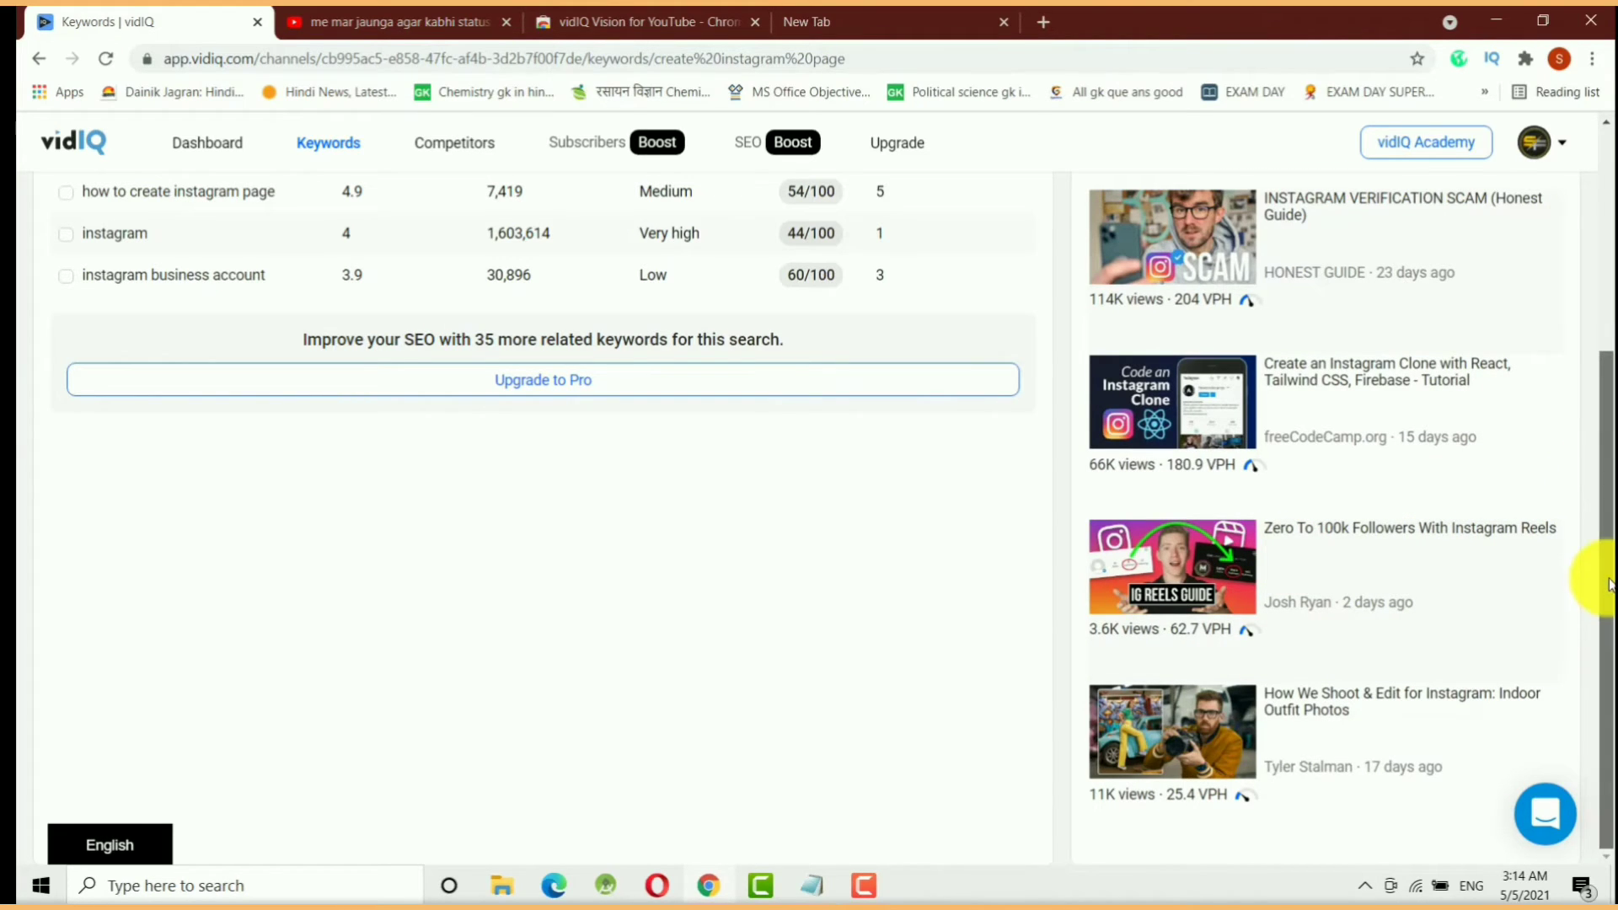
left_click_drag(1609, 582, 1592, 361)
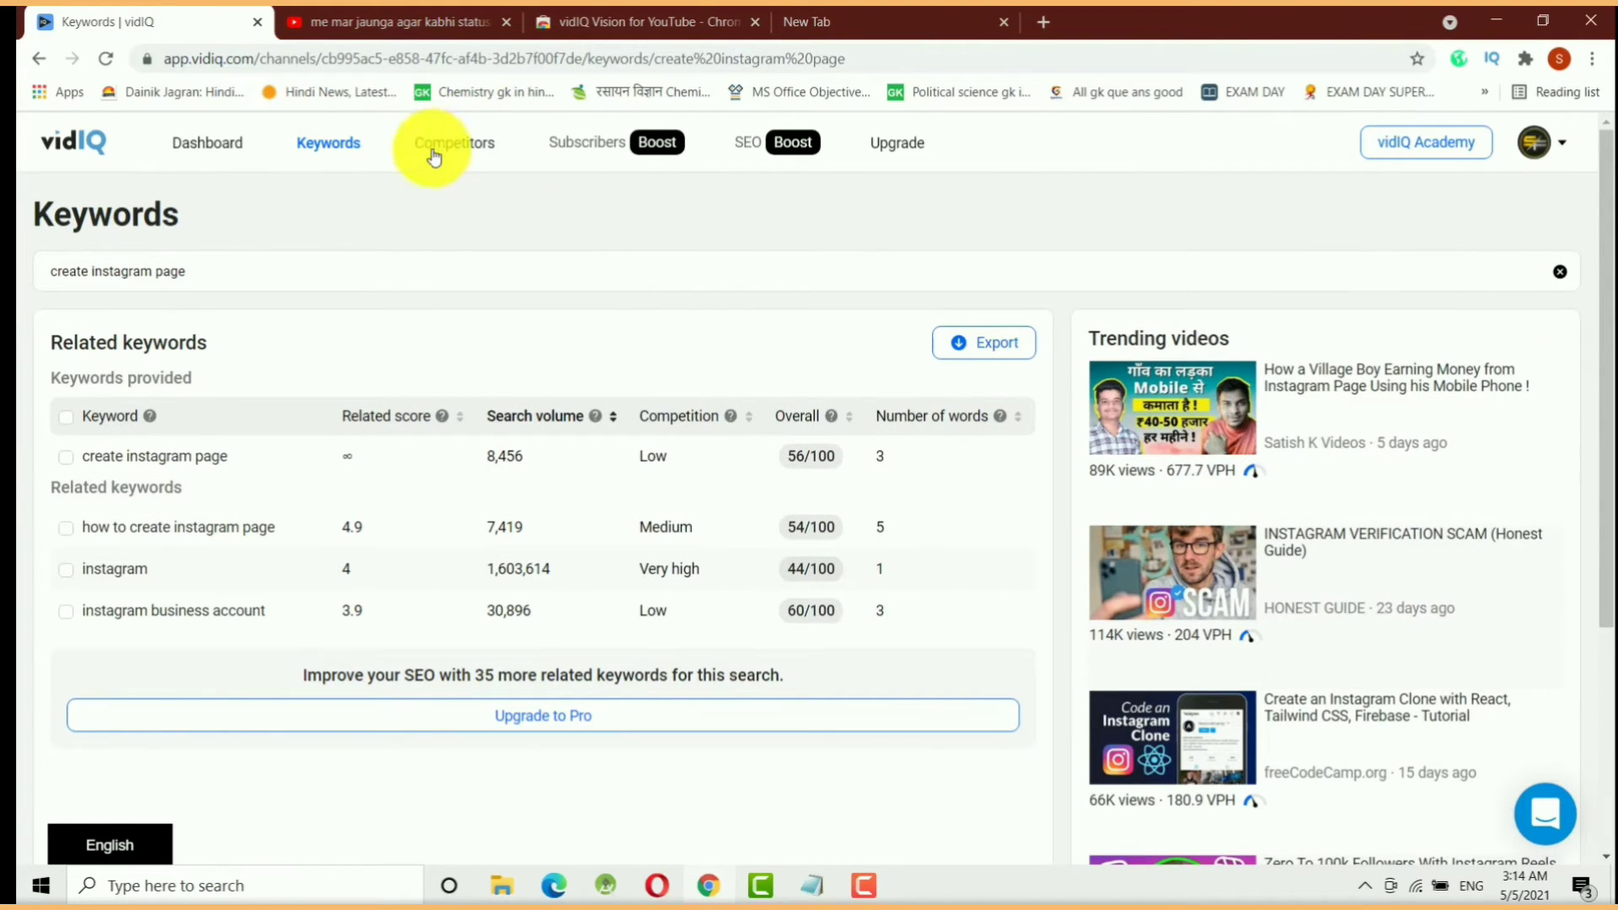
View the Competitors page and its channel comparison metrics, including average daily views
left_click(446, 150)
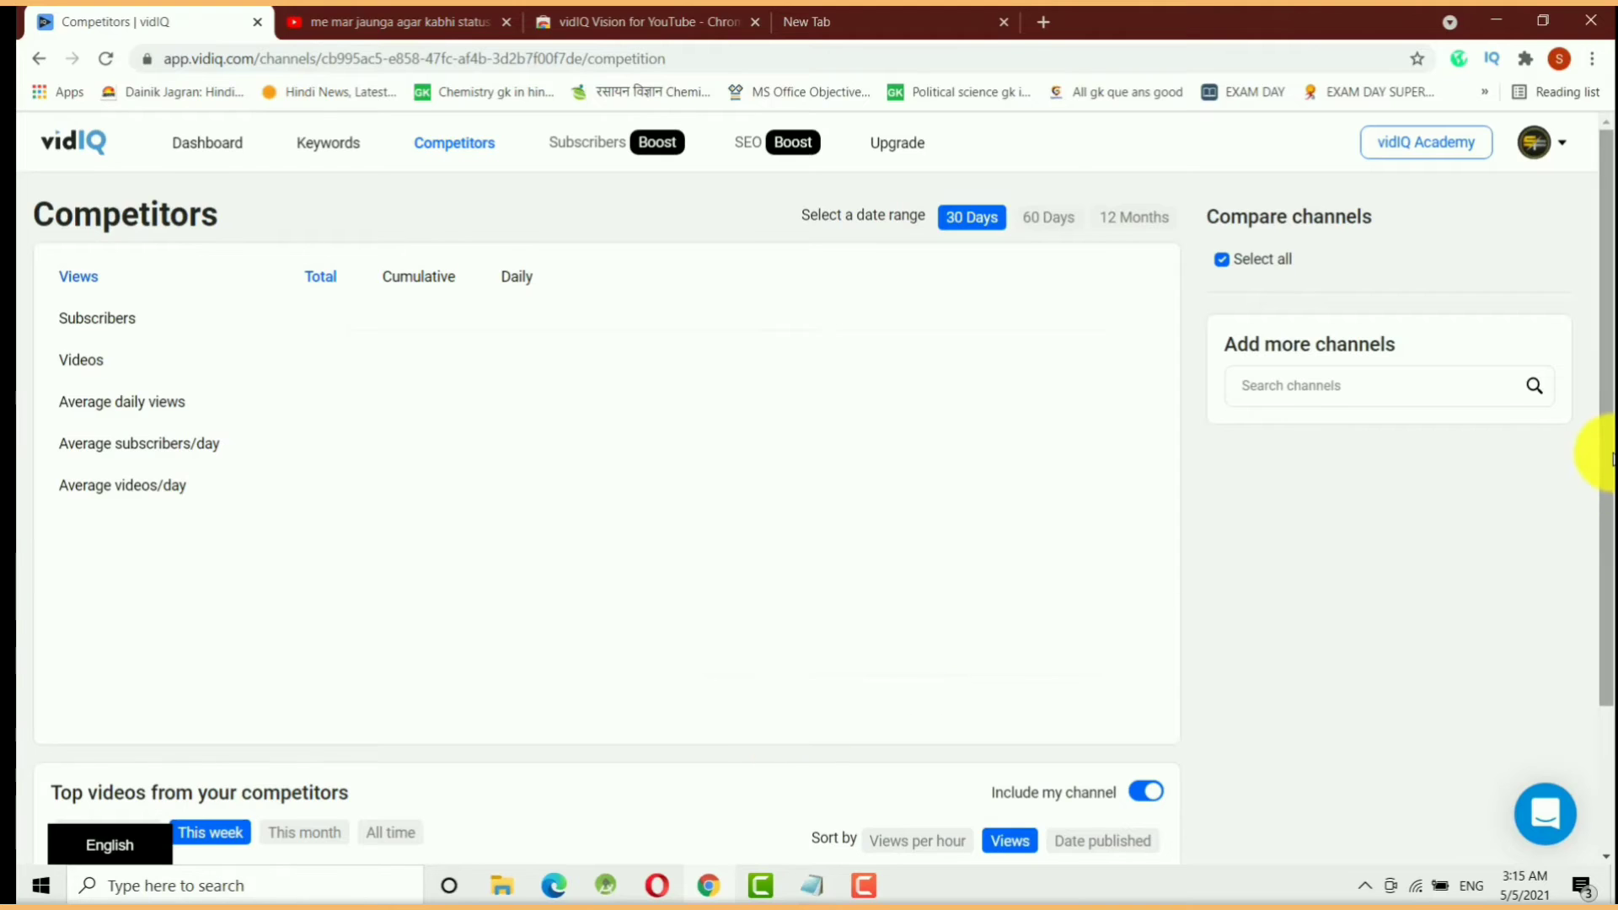
left_click_drag(1606, 472, 1606, 526)
scroll(1601, 535, "down", 3)
scroll(1593, 489, "up", 3)
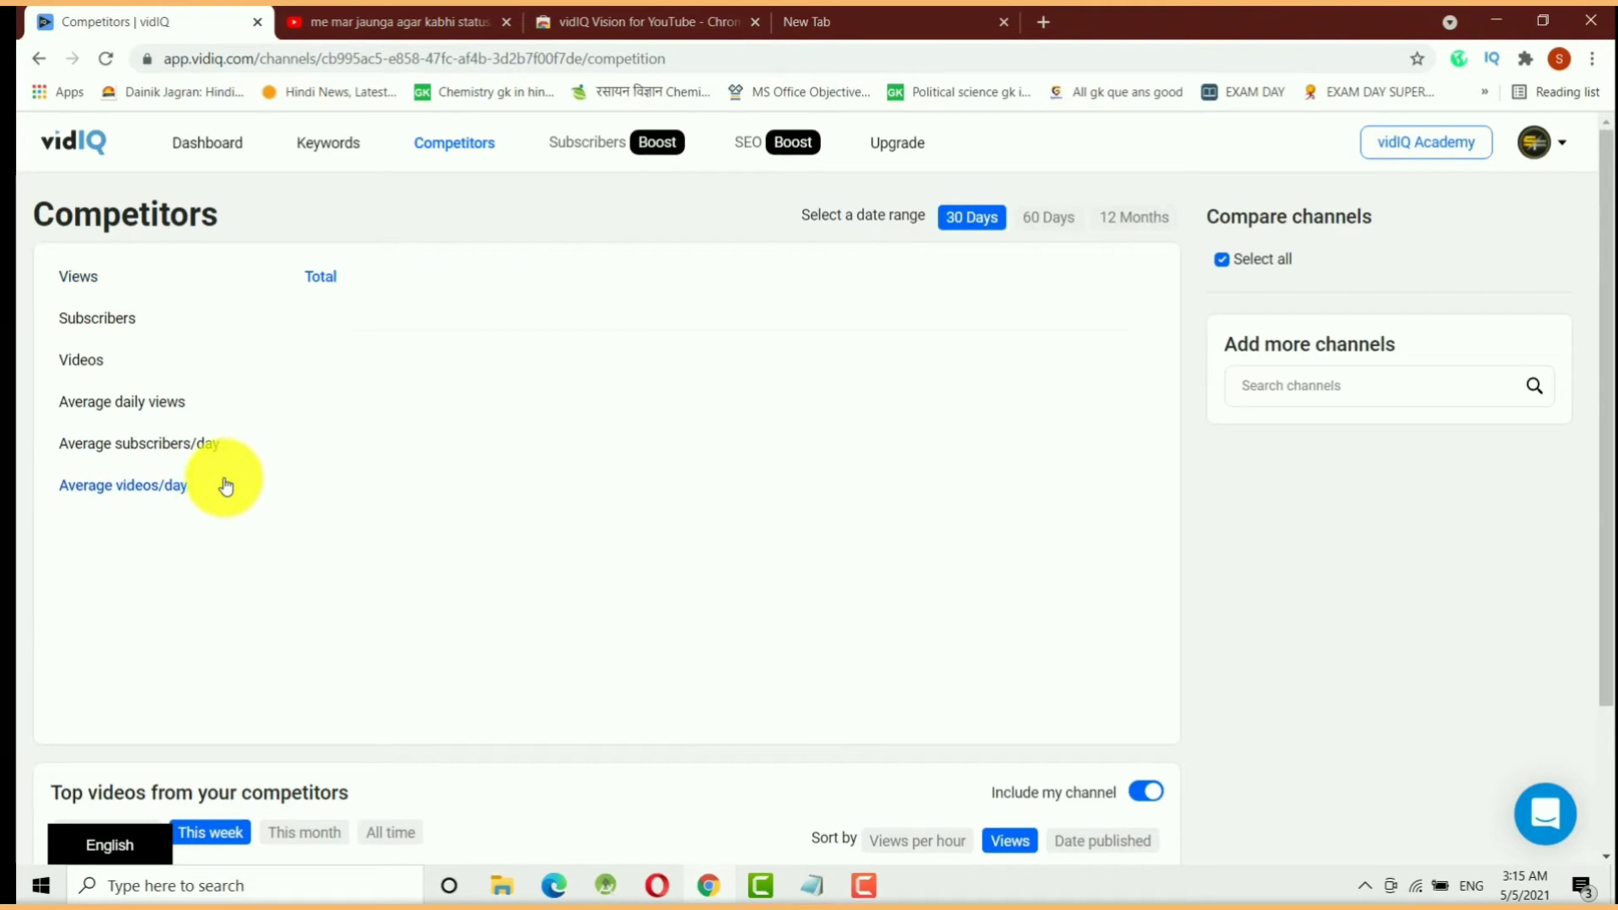
left_click(119, 400)
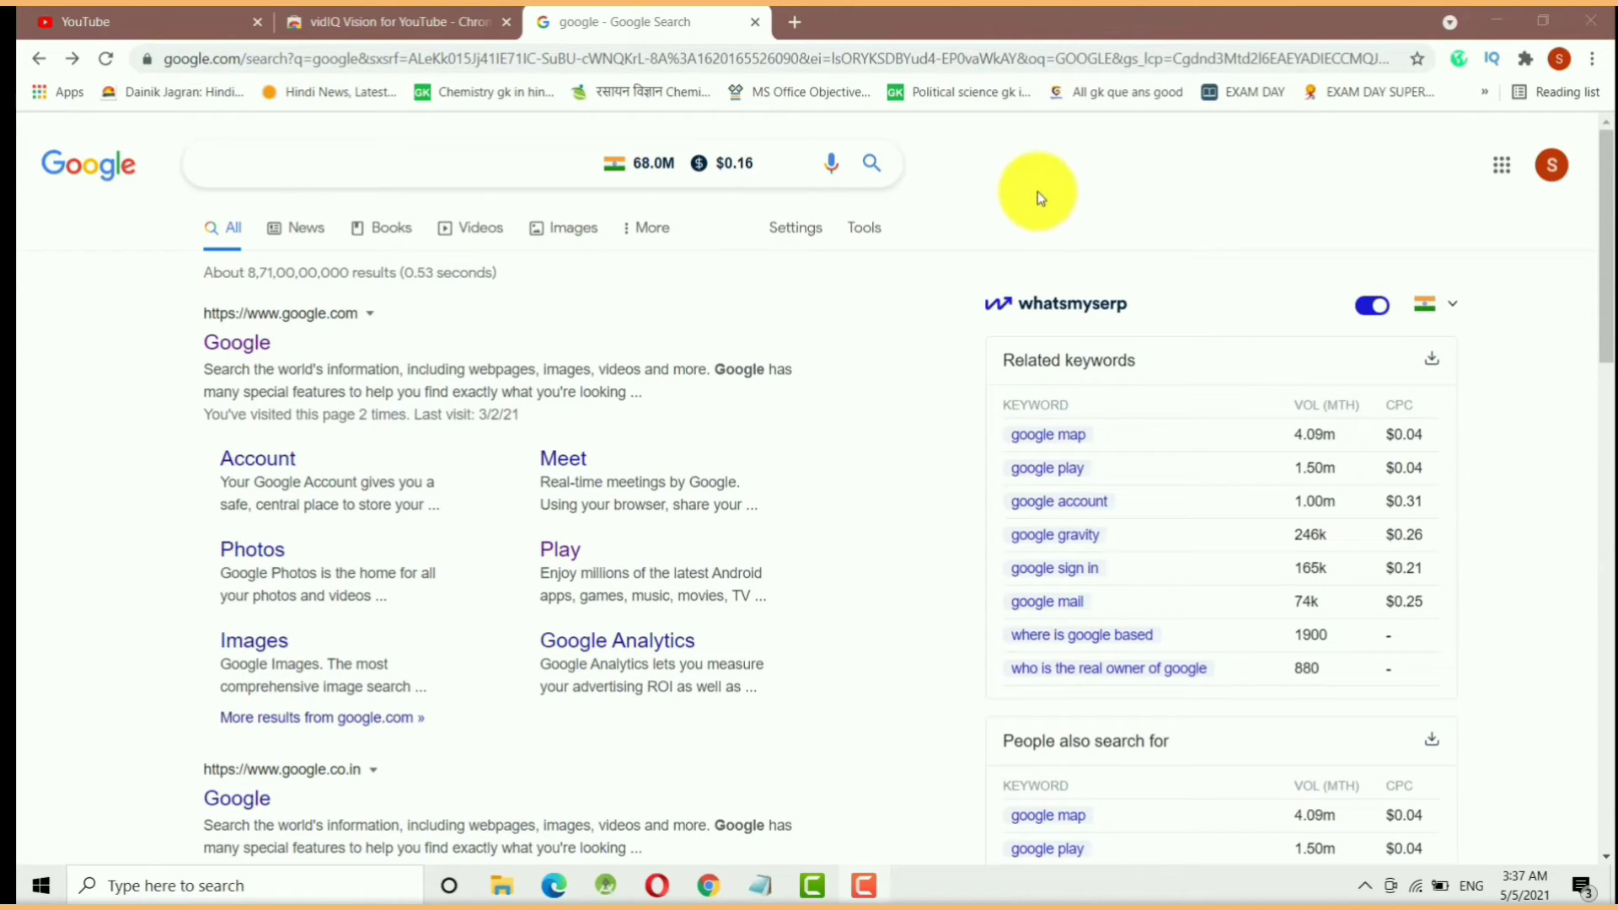
Search Google for "vidiq extension for chrome" and open the VidIQ Vision for Youtube Chrome Extension result
left_click(402, 169)
type("vidiq extension for chrome")
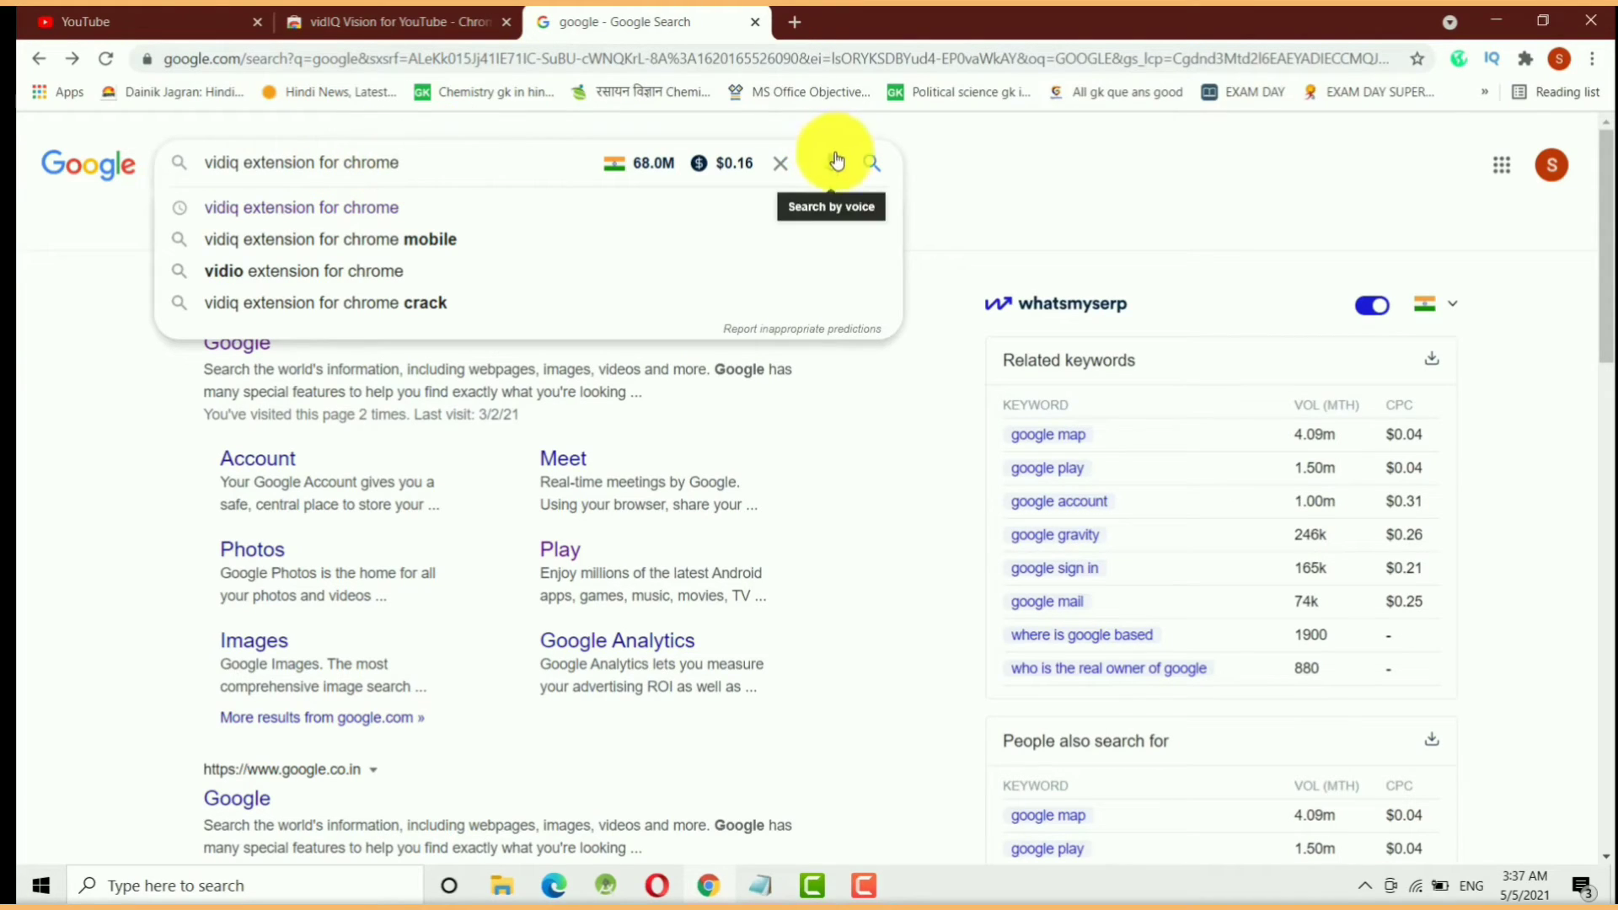
left_click(871, 164)
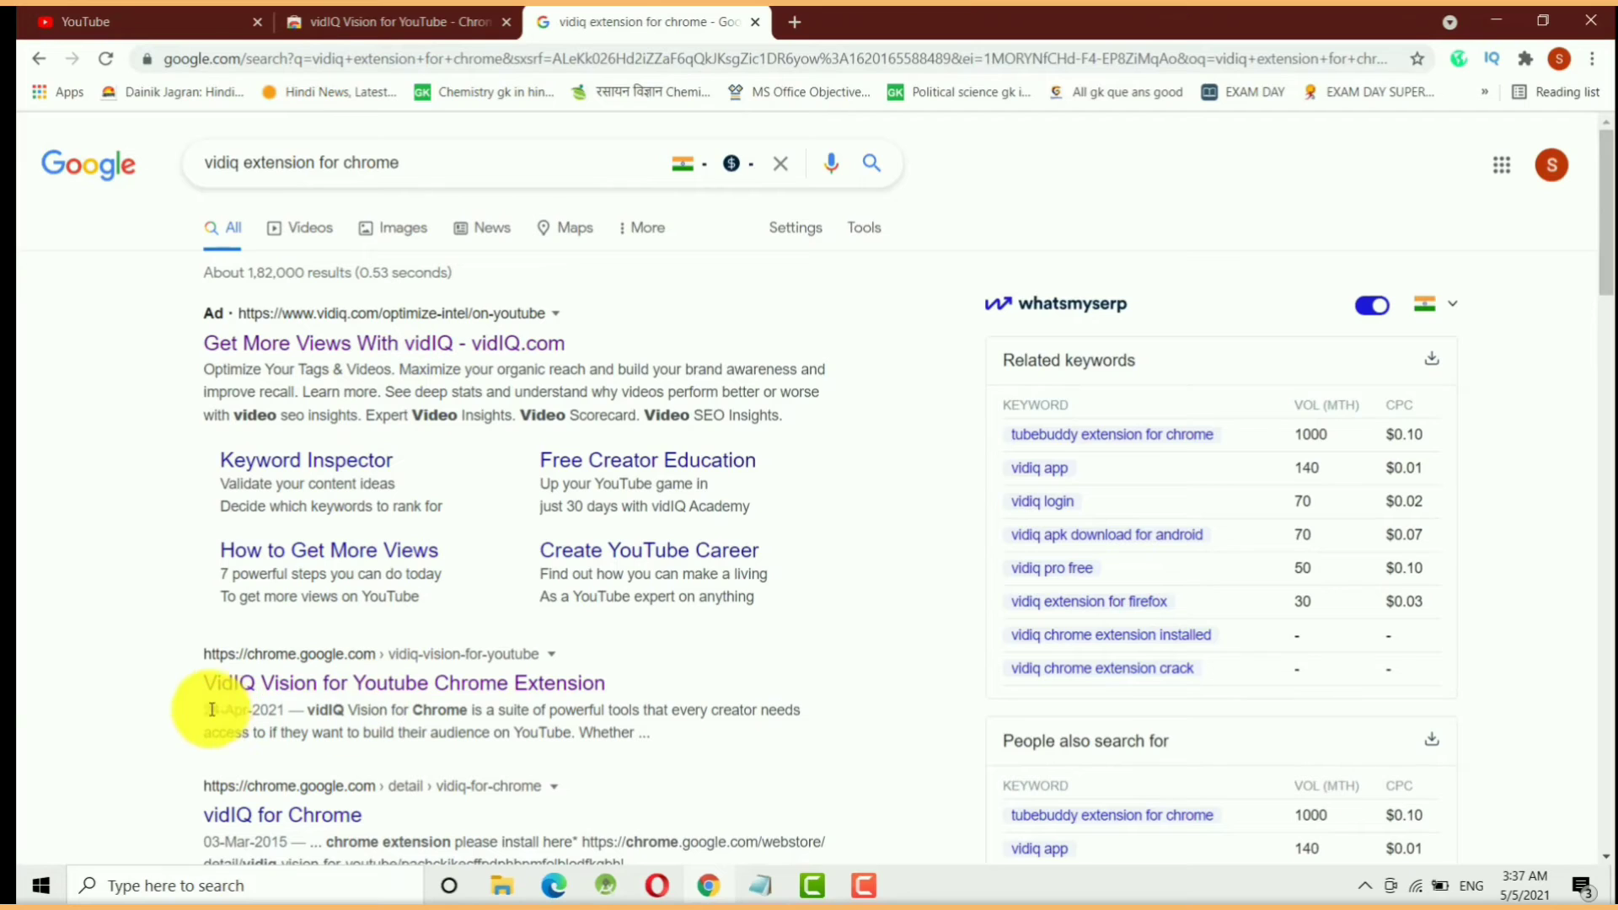
left_click(386, 682)
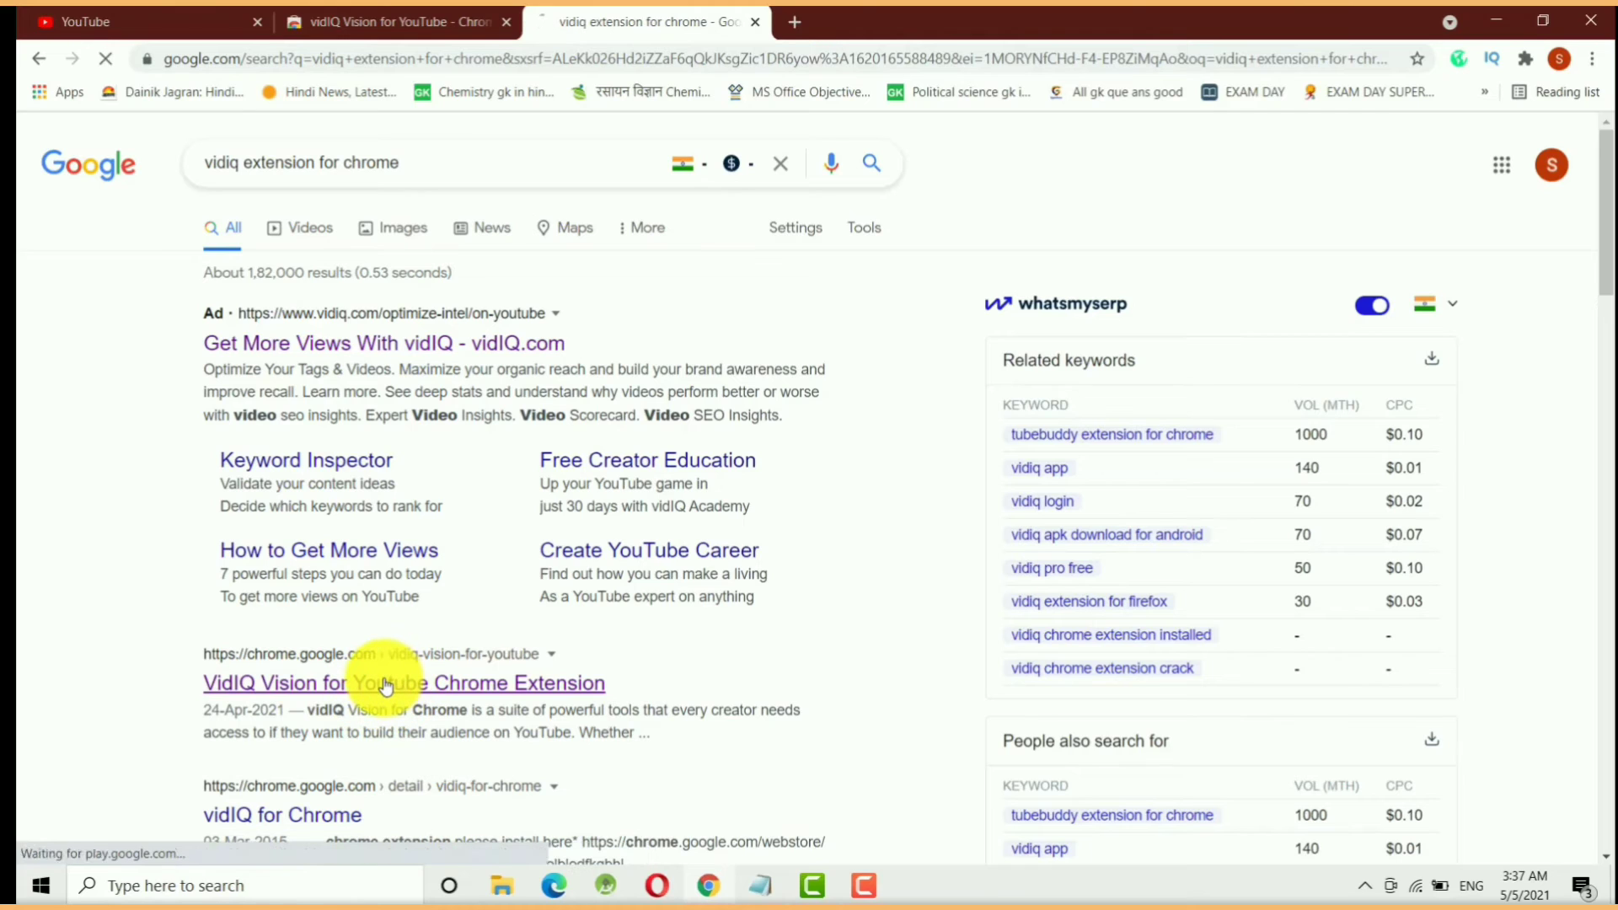